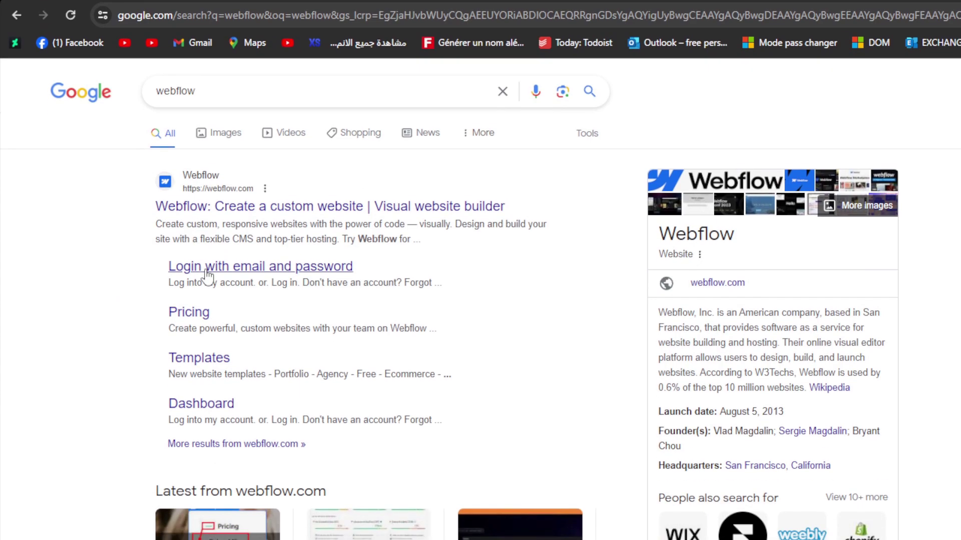
# Log in to Webflow with a Google account and dismiss the What's new announcement
pyautogui.click(186, 300)
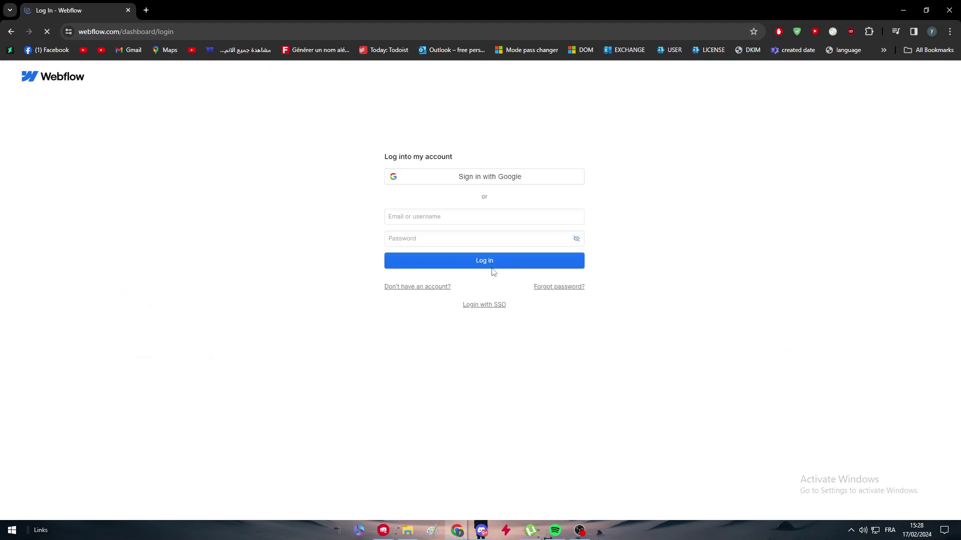
pyautogui.click(477, 184)
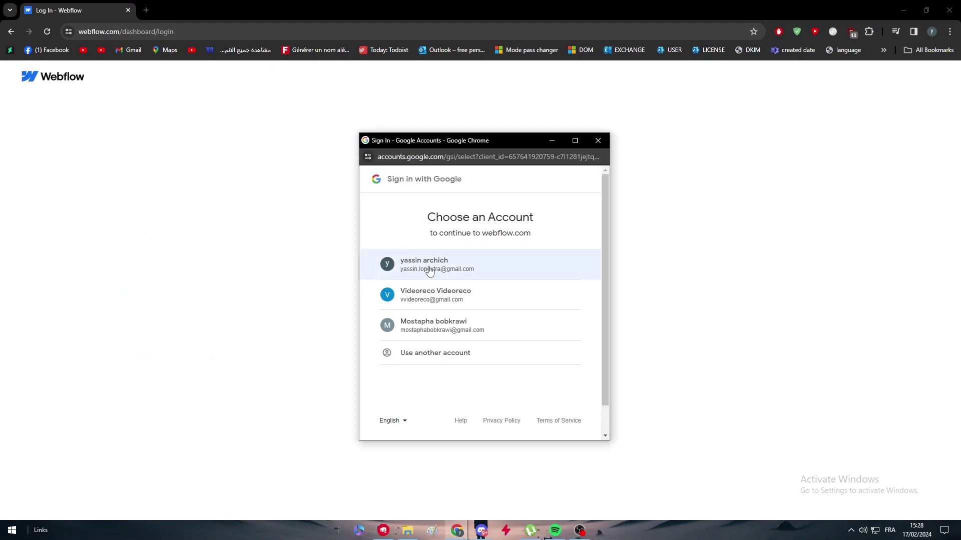
pyautogui.click(429, 270)
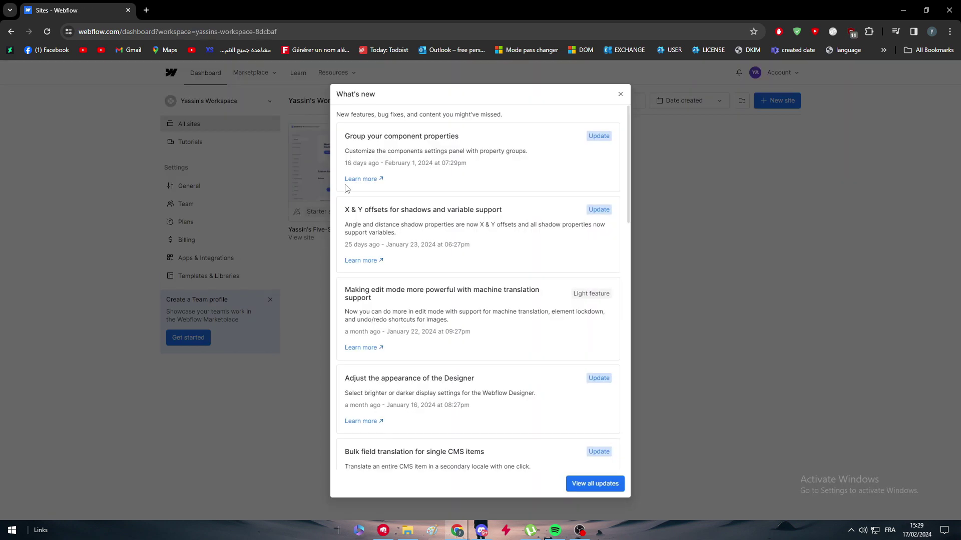
pyautogui.click(661, 295)
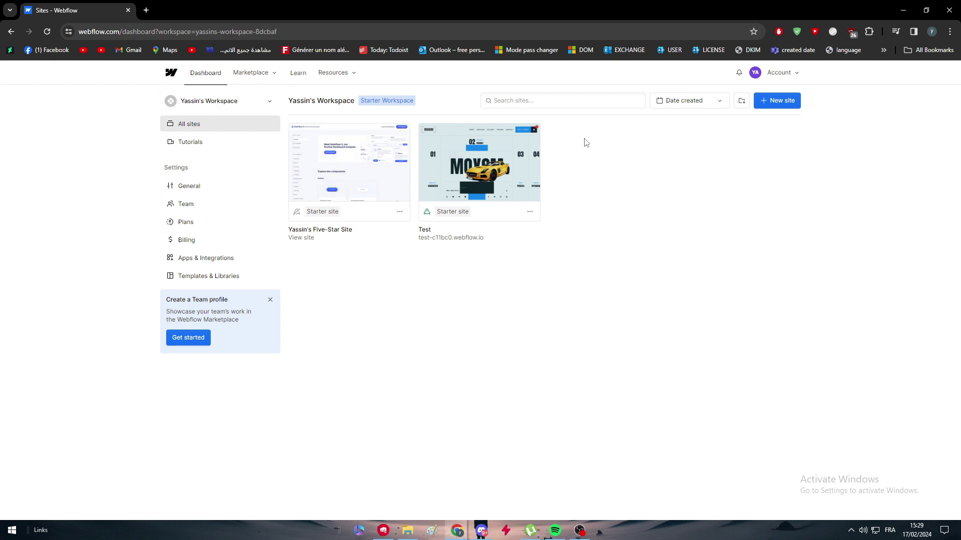
pyautogui.moveTo(479, 179)
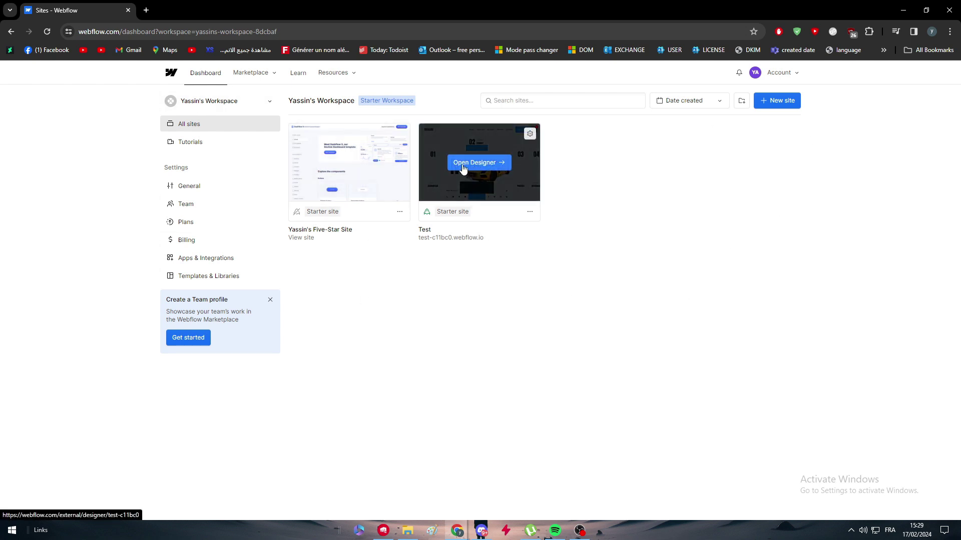
pyautogui.moveTo(362, 172)
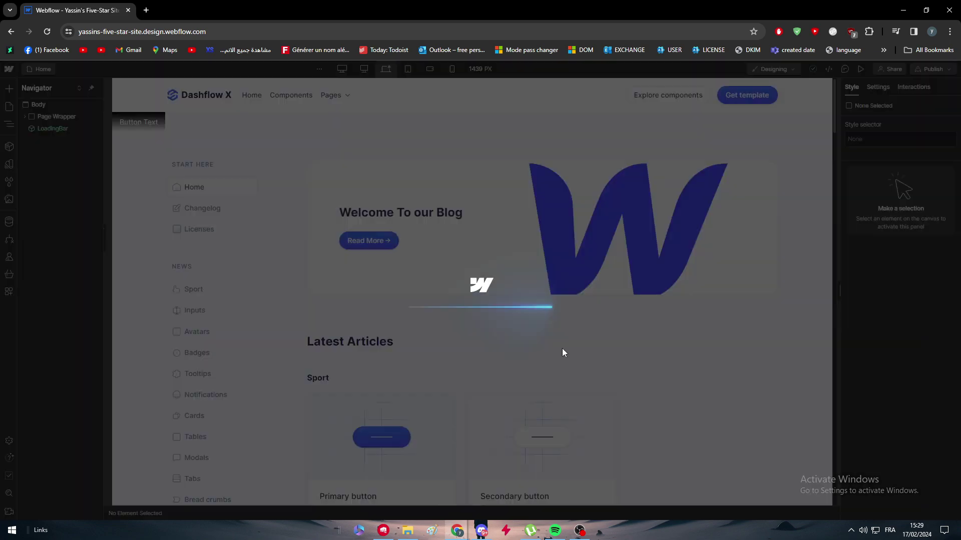
# Select the Dashboard Main Content block, then the Main Section of the Home page
pyautogui.scroll(-4, 409, 291)
pyautogui.scroll(4, 510, 293)
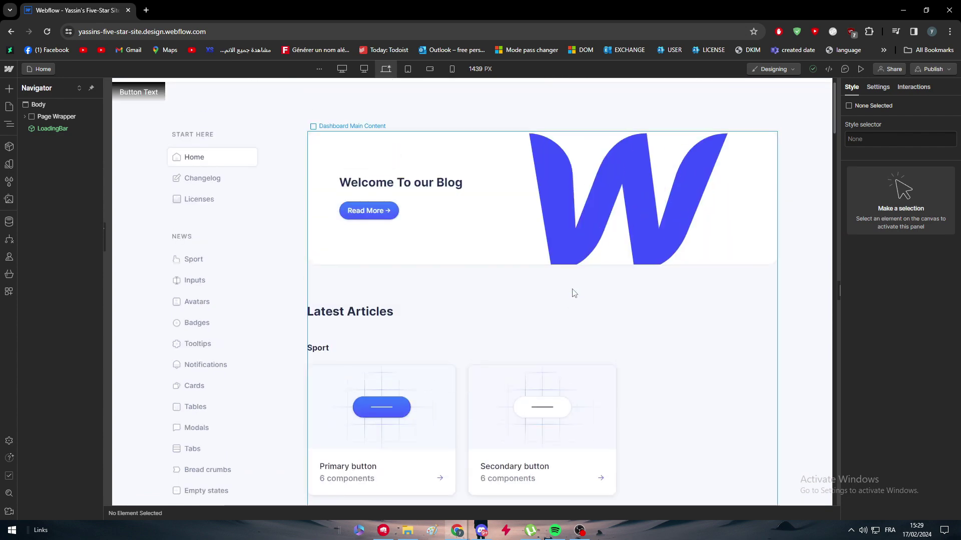
pyautogui.scroll(-2, 596, 294)
pyautogui.scroll(3, 523, 298)
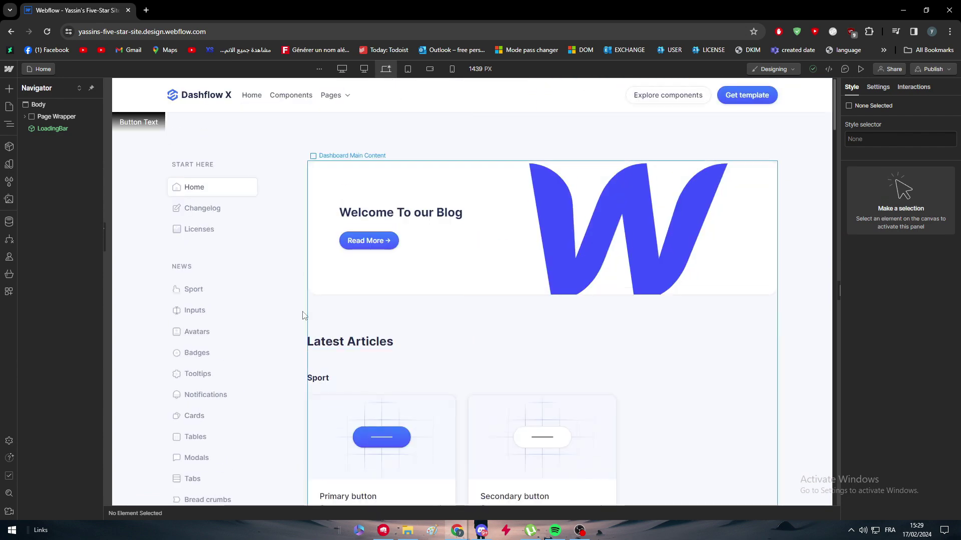
pyautogui.click(725, 351)
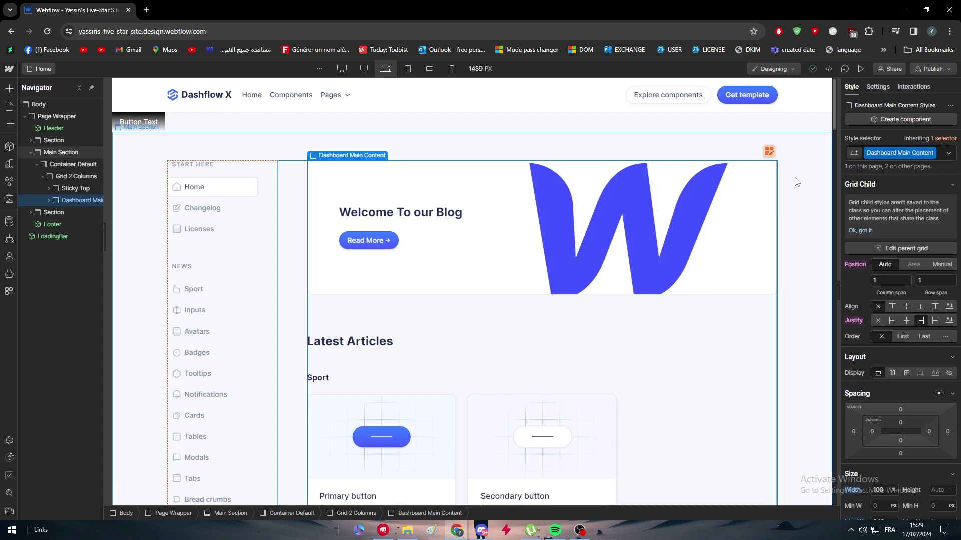
pyautogui.click(796, 205)
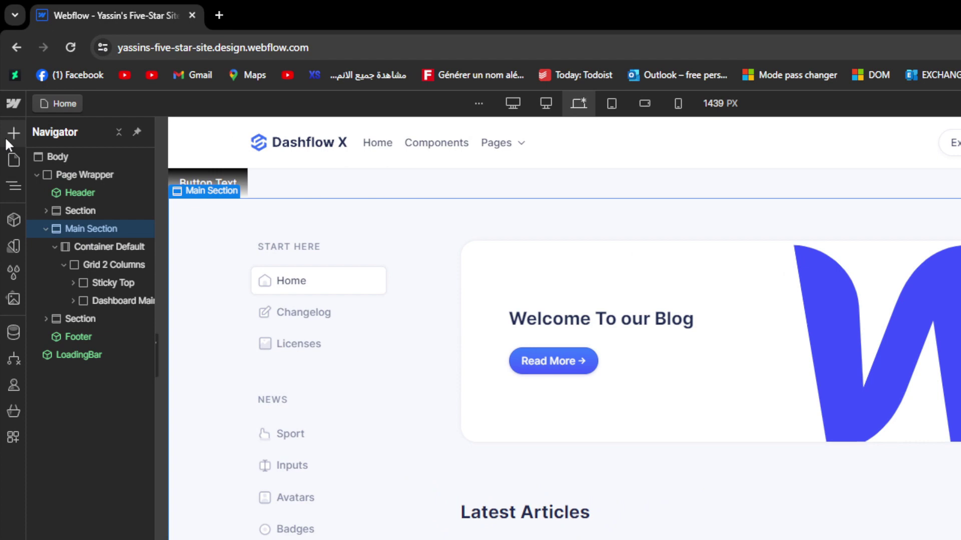
pyautogui.click(5, 93)
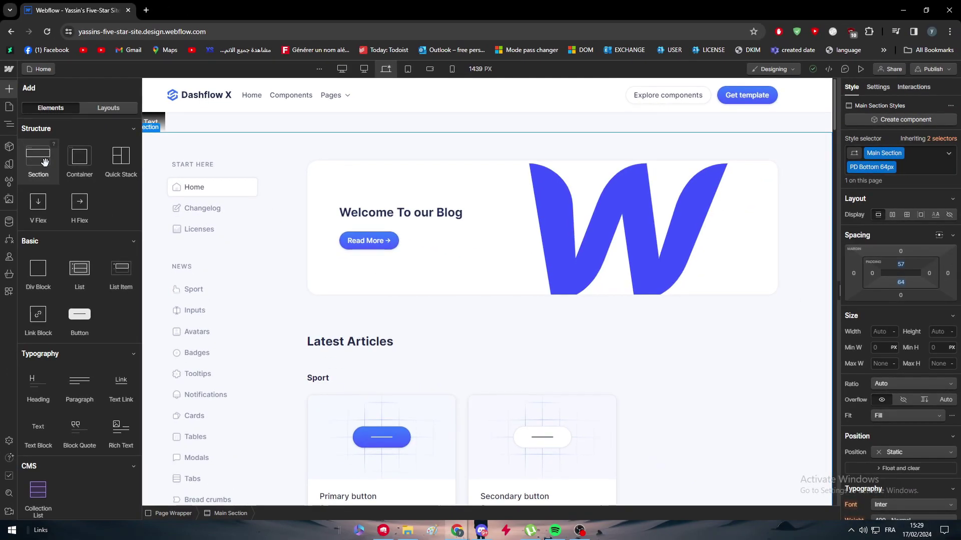
pyautogui.moveTo(45, 162); pyautogui.dragTo(595, 176)
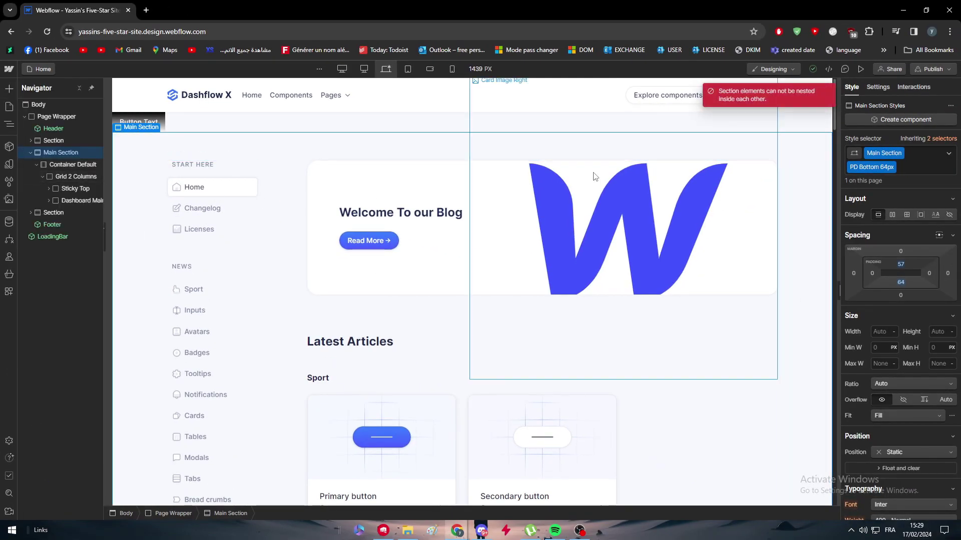
pyautogui.moveTo(533, 173); pyautogui.dragTo(412, 171)
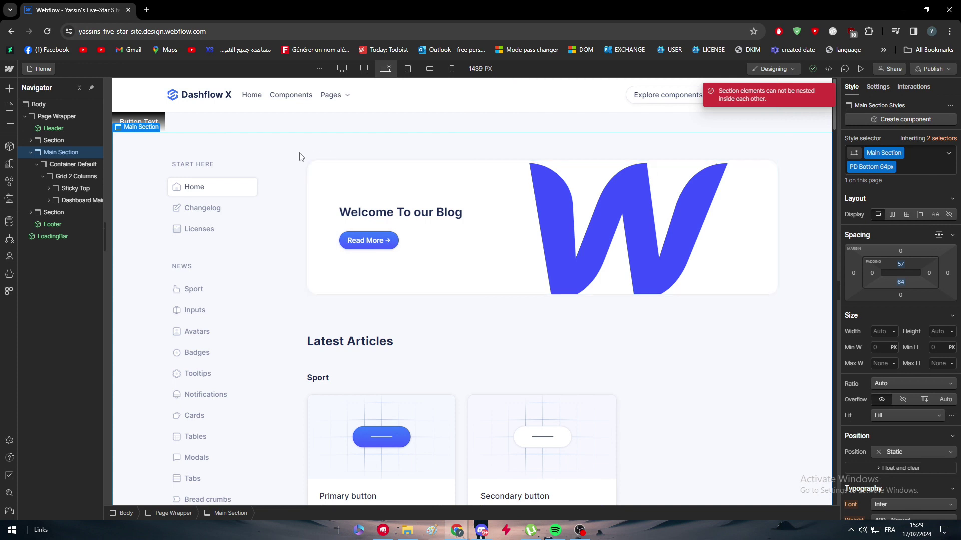
pyautogui.click(126, 123)
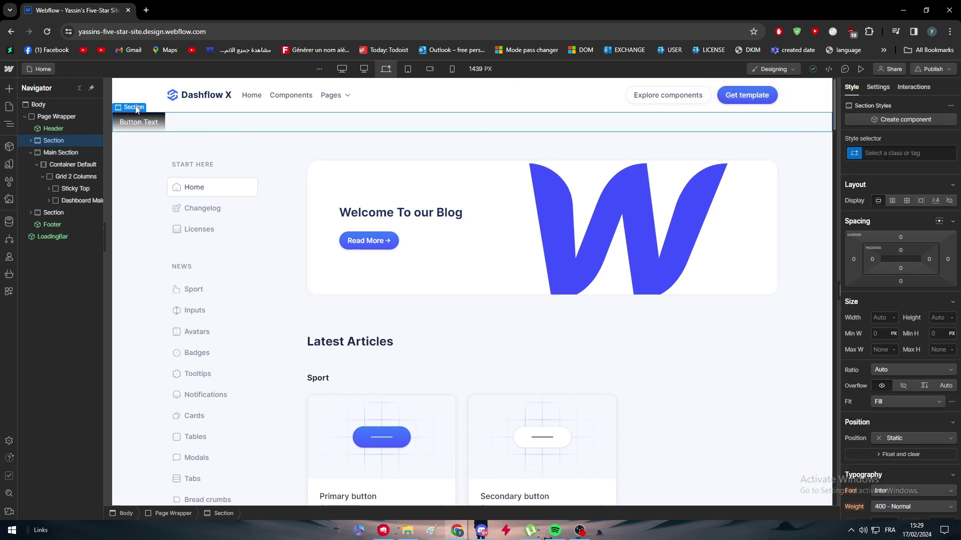
pyautogui.click(9, 88)
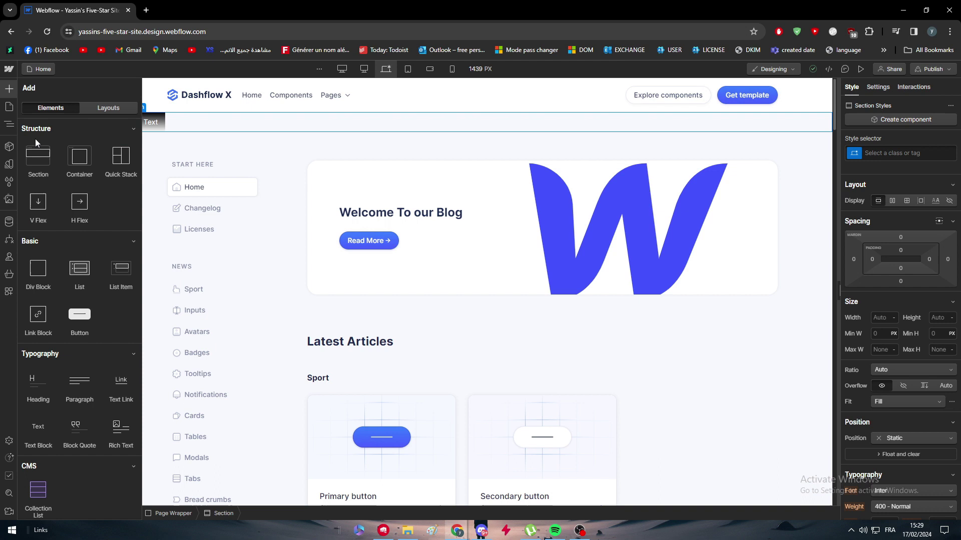
pyautogui.moveTo(35, 140); pyautogui.dragTo(224, 135)
pyautogui.click(223, 135)
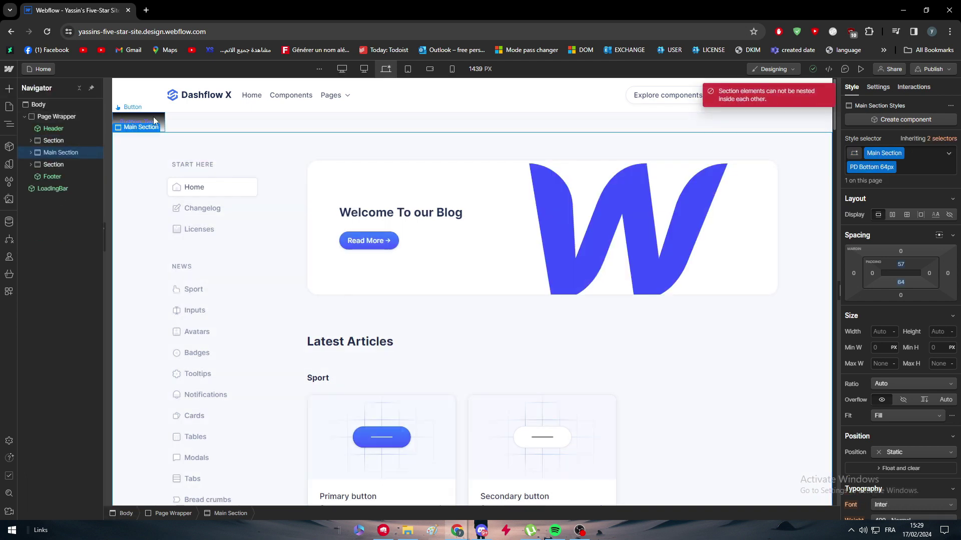
# Scroll down the Home page and open, then close, the Add elements panel
pyautogui.scroll(-12, 242, 251)
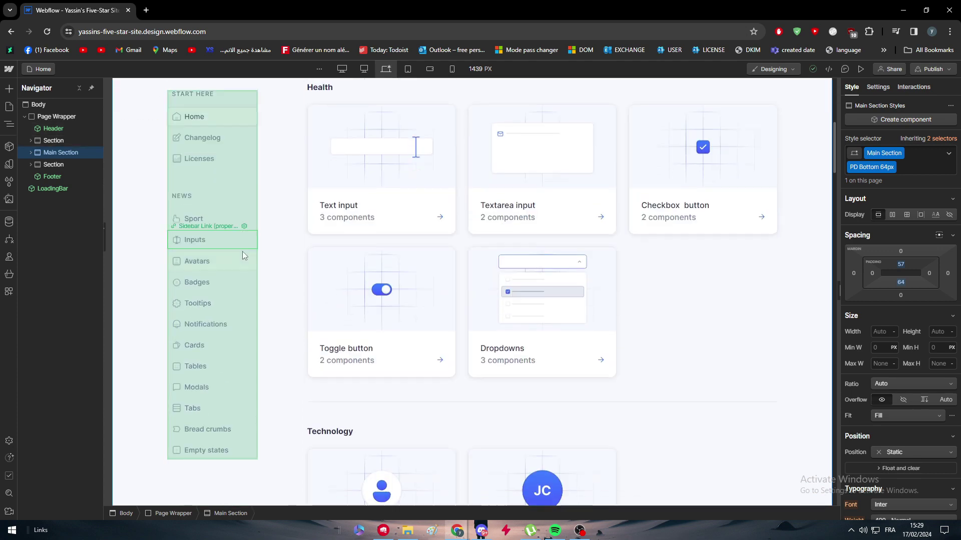
pyautogui.scroll(-20, 580, 364)
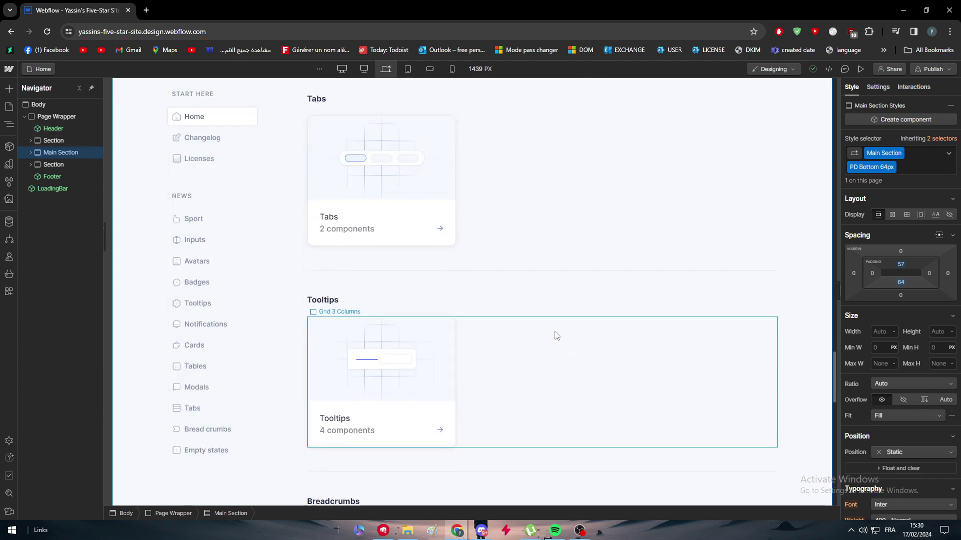
pyautogui.scroll(-10, 518, 280)
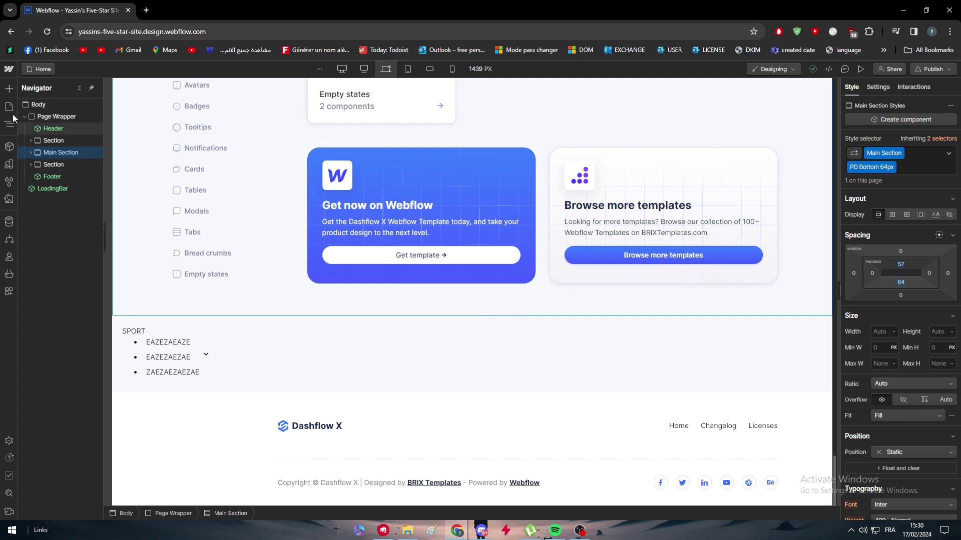
pyautogui.click(9, 89)
pyautogui.click(42, 140)
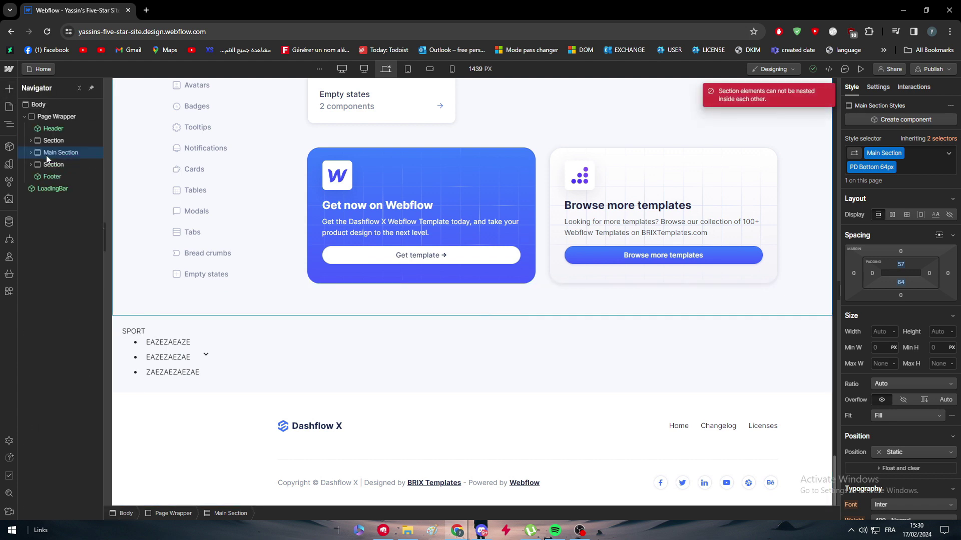
pyautogui.click(9, 89)
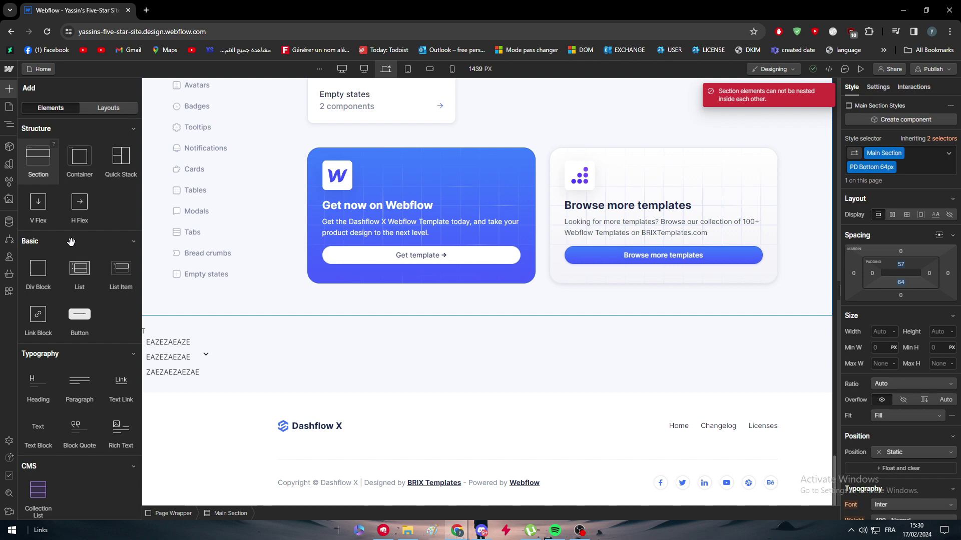
pyautogui.click(357, 297)
# Delete the Browse more templates card
pyautogui.click(737, 162)
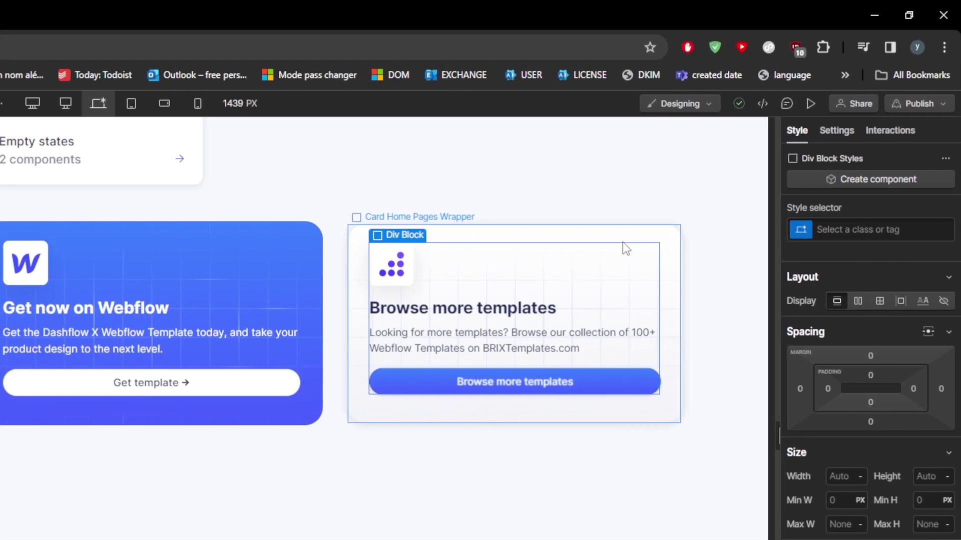
pyautogui.click(623, 243)
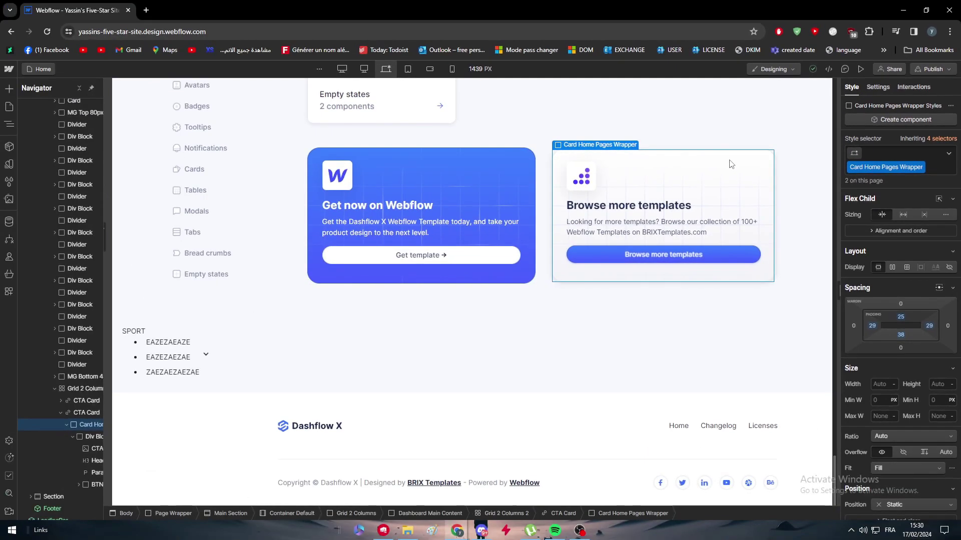
pyautogui.press('Delete')
# Delete the section holding the SPORT list
pyautogui.click(482, 175)
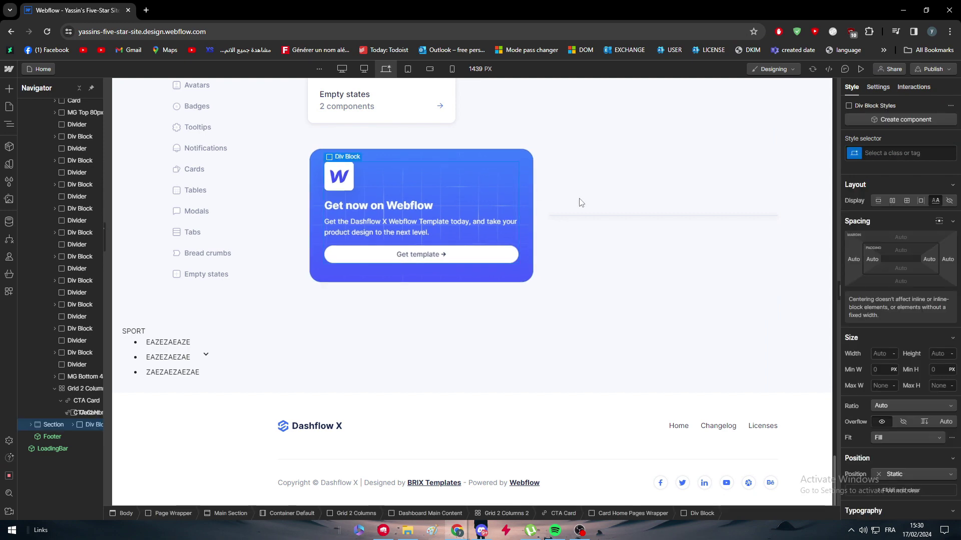
pyautogui.click(478, 253)
pyautogui.click(622, 321)
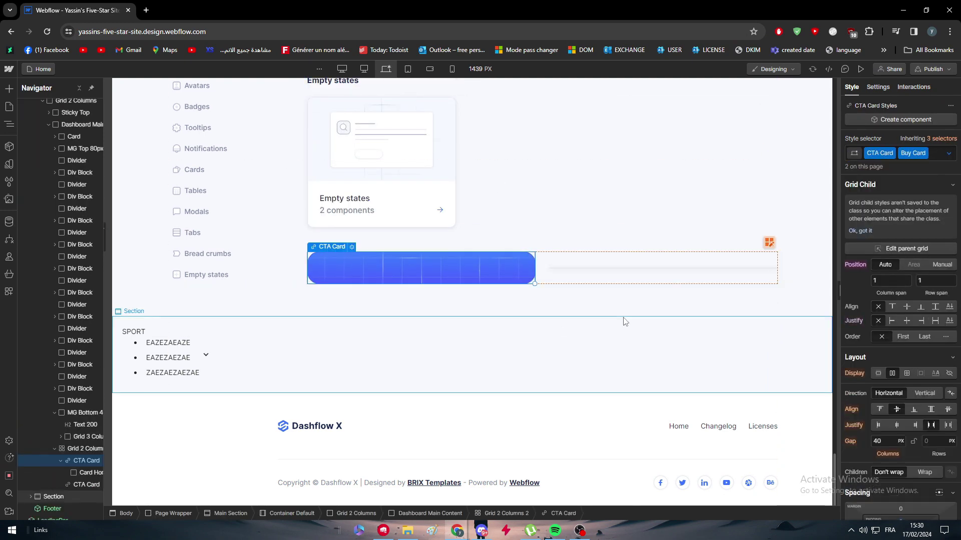
pyautogui.press('Delete')
# Delete the three-column grid and the section below the header
pyautogui.click(613, 304)
pyautogui.press('Delete')
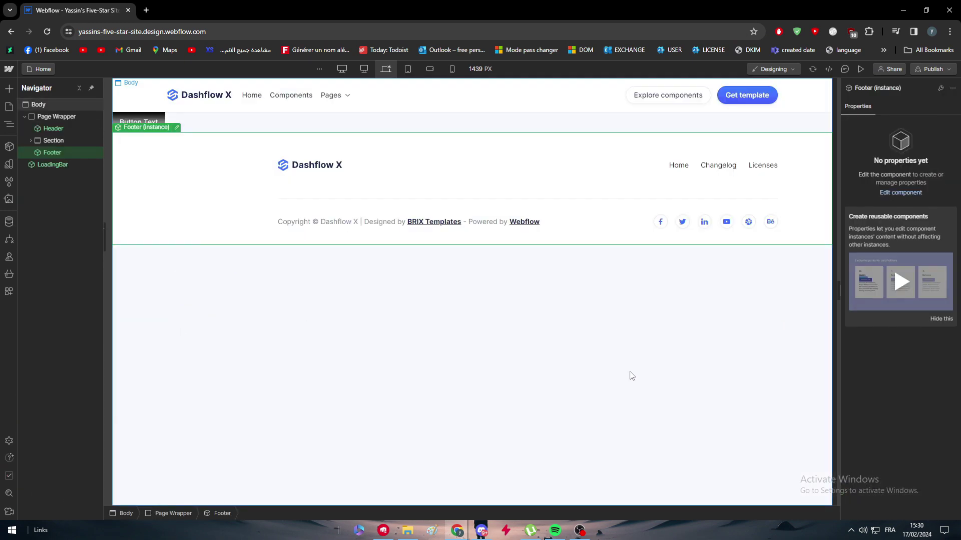
pyautogui.click(415, 121)
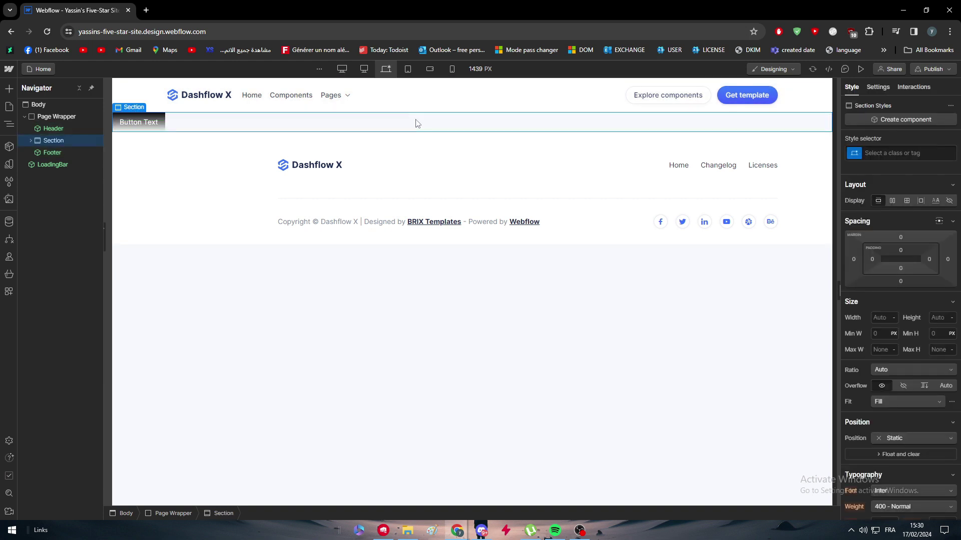
pyautogui.press('Delete')
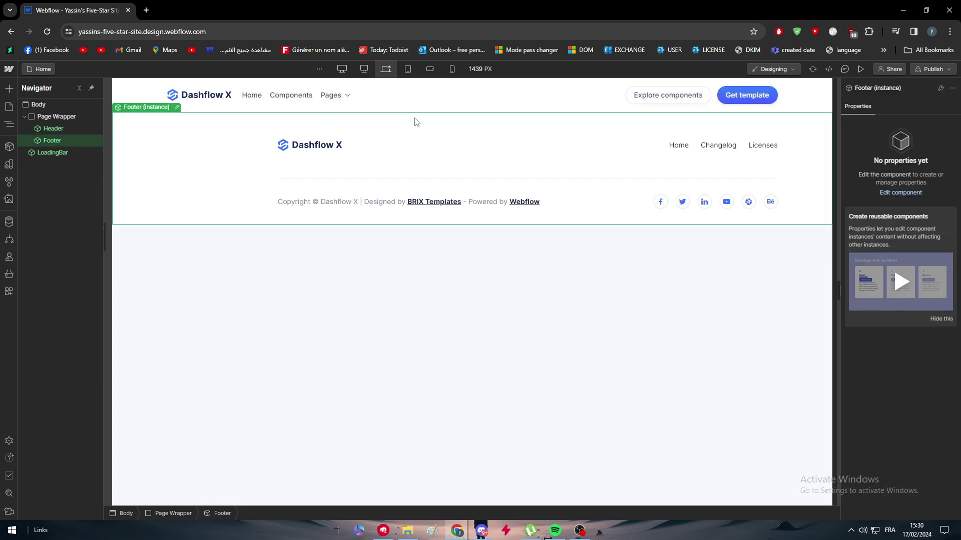
# Add a new empty Section to the page from the Add panel
pyautogui.click(10, 89)
pyautogui.moveTo(87, 166); pyautogui.dragTo(397, 126)
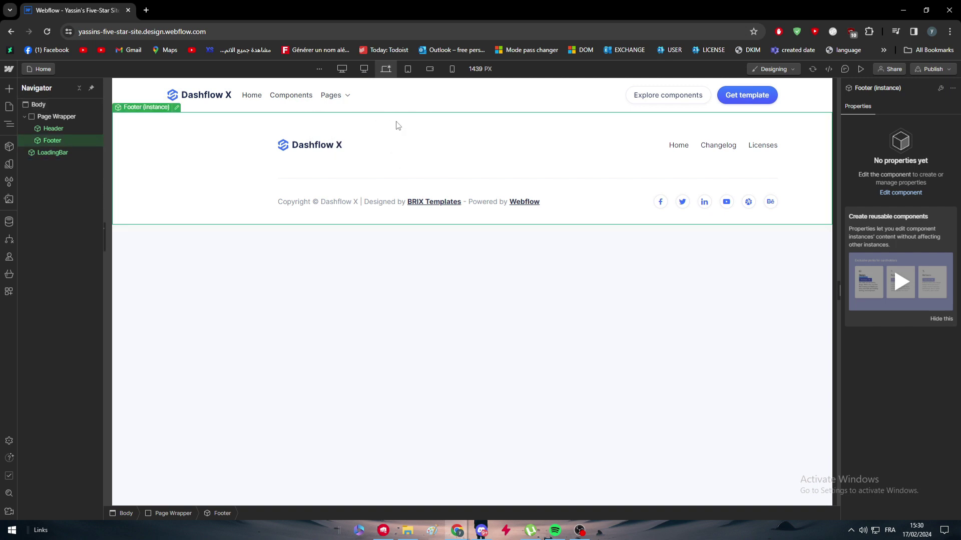
pyautogui.click(9, 89)
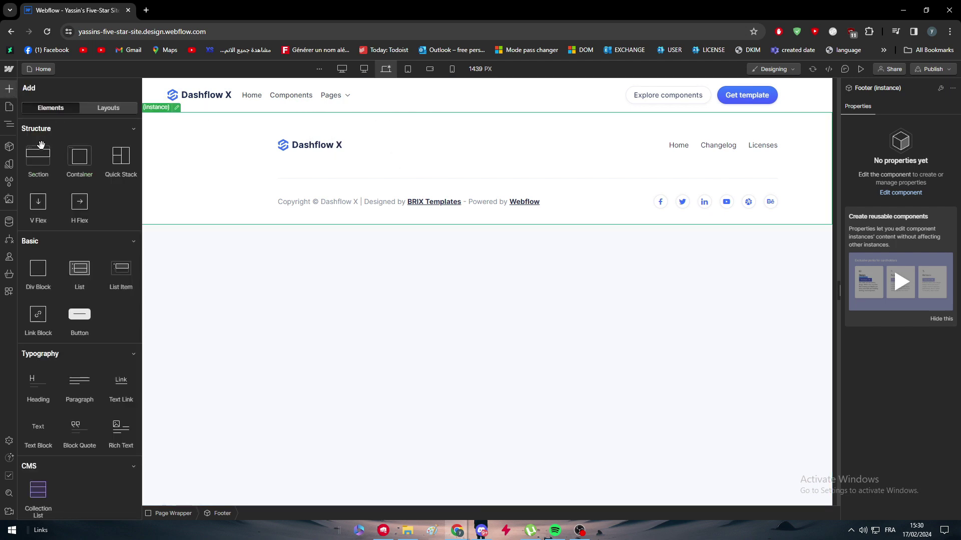
pyautogui.click(35, 159)
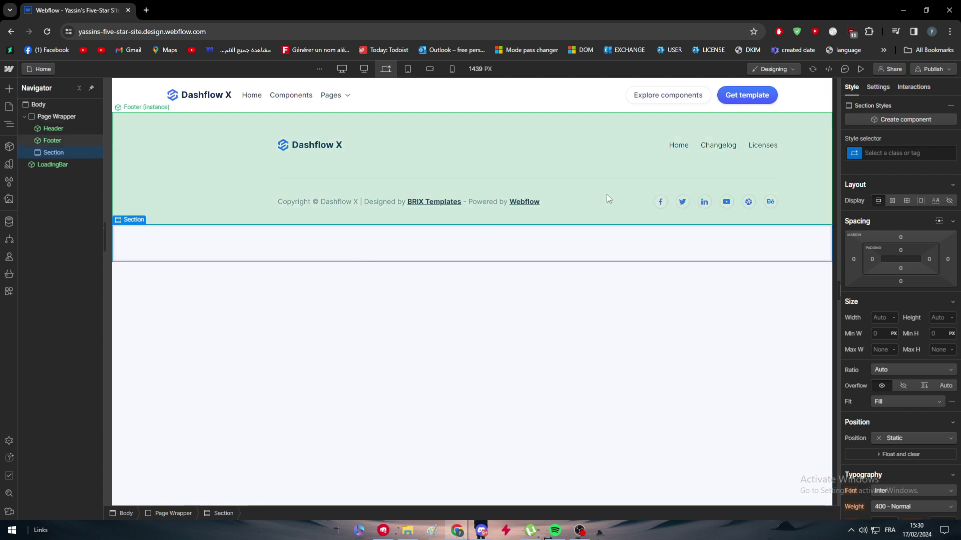
# Delete the footer and select the new empty Section to show its settings
pyautogui.click(606, 195)
pyautogui.press('Delete')
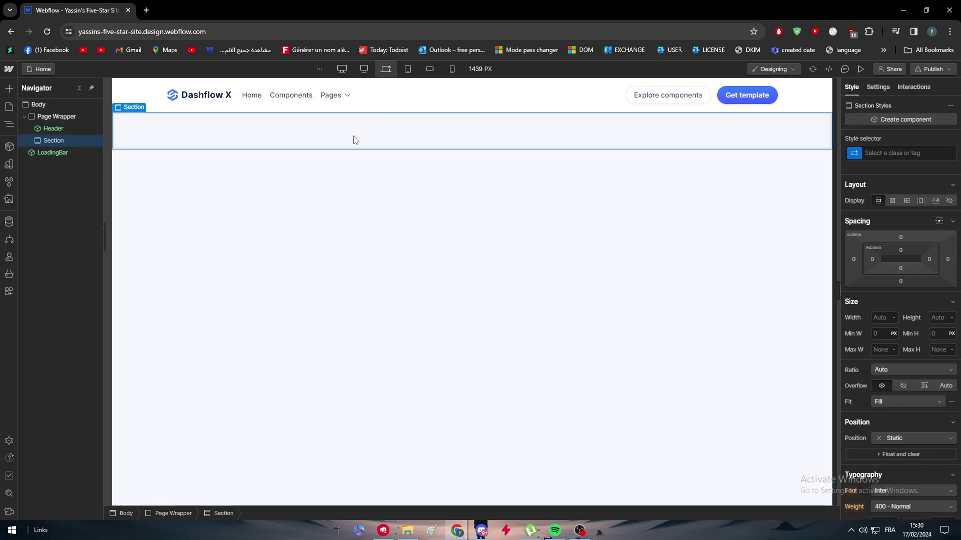
pyautogui.click(559, 151)
pyautogui.click(309, 140)
pyautogui.press('d')
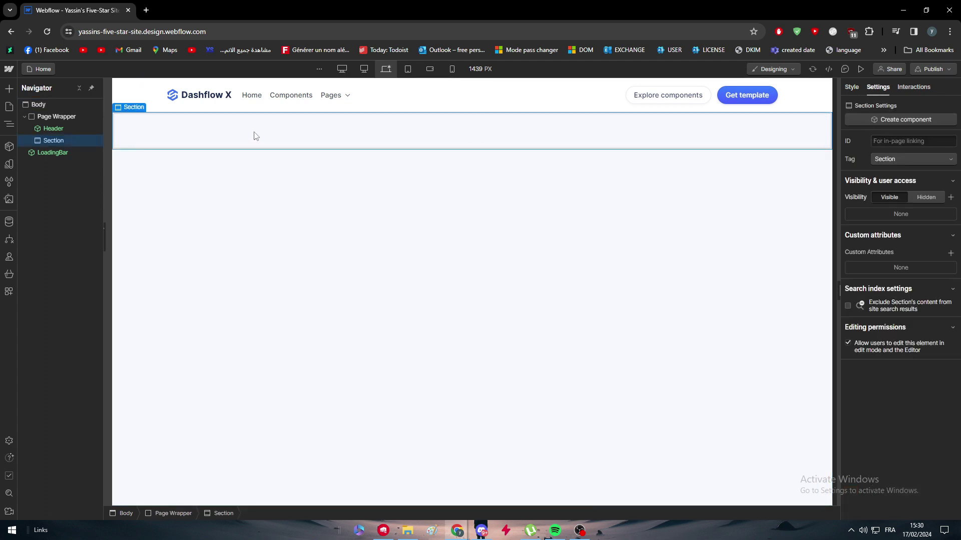
# Show the Add panel's Elements list scrolled down to the Advanced group with Map
pyautogui.click(13, 91)
pyautogui.scroll(-4, 94, 179)
pyautogui.scroll(2, 95, 179)
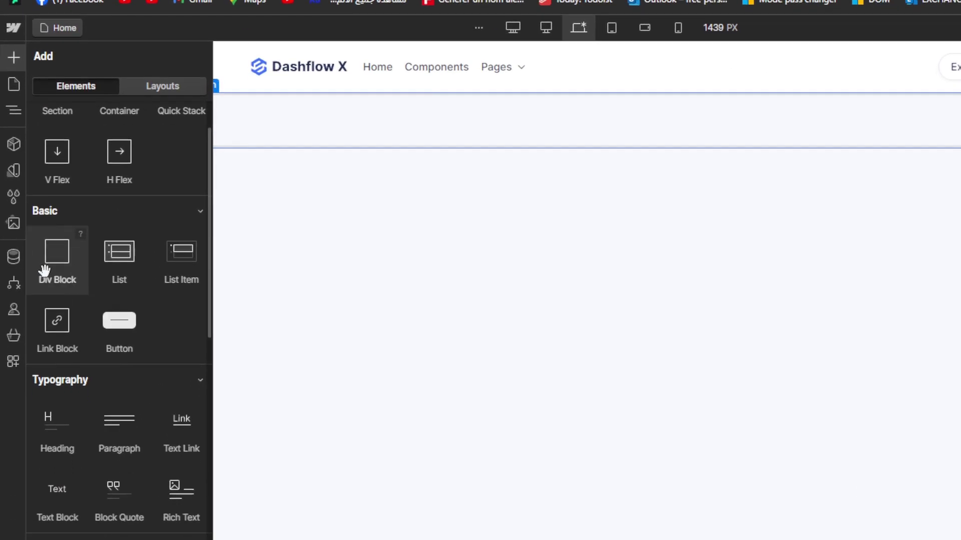
pyautogui.scroll(-3, 173, 350)
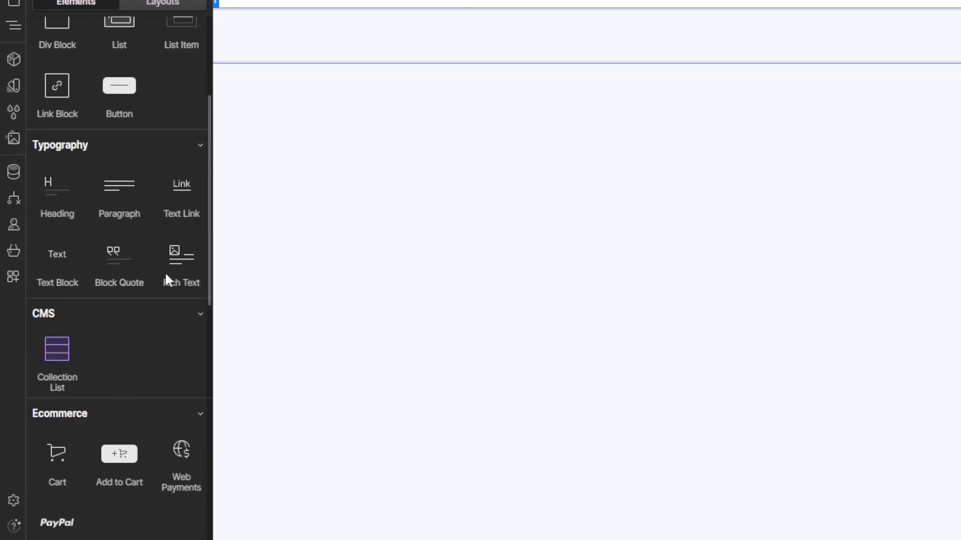
pyautogui.scroll(-3, 165, 273)
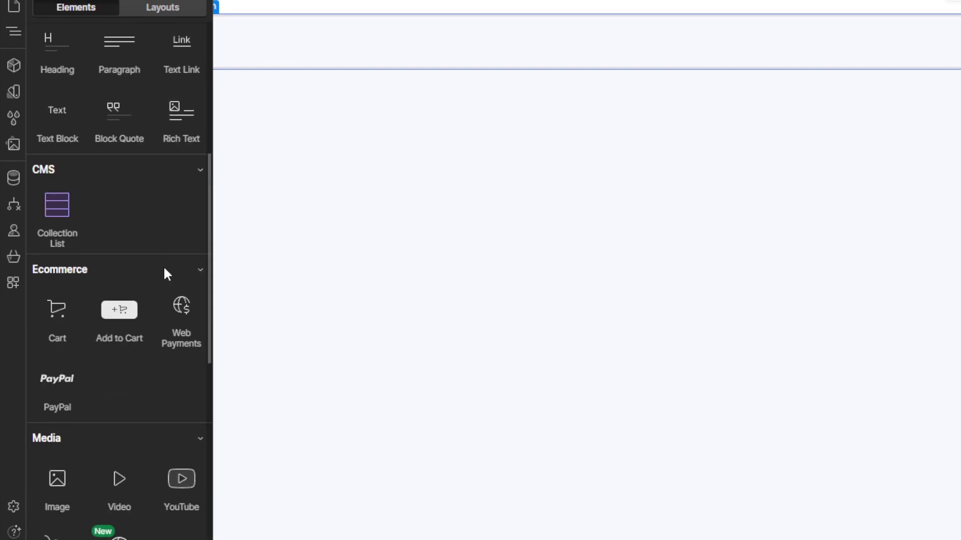
pyautogui.scroll(-3, 161, 260)
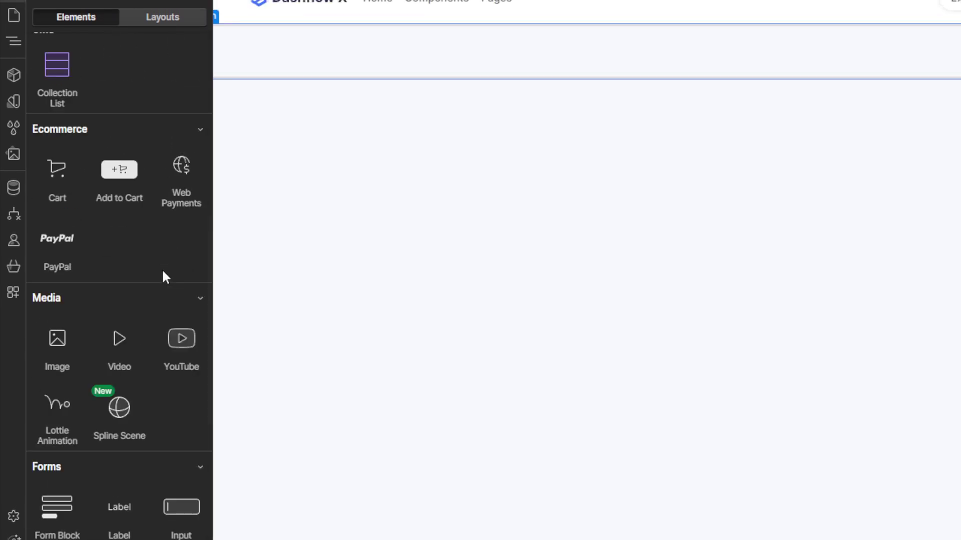
pyautogui.scroll(-2, 160, 261)
pyautogui.scroll(-2, 161, 271)
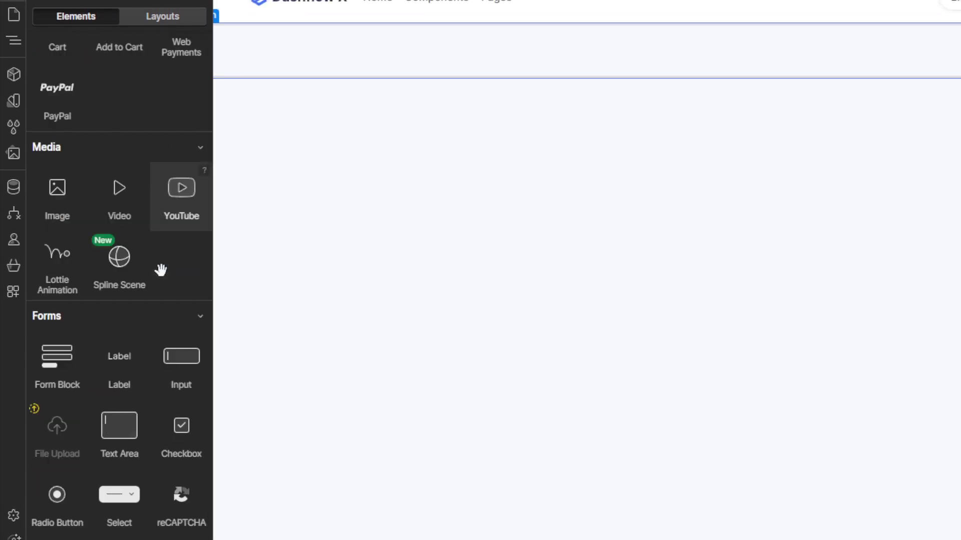
pyautogui.scroll(-5, 161, 271)
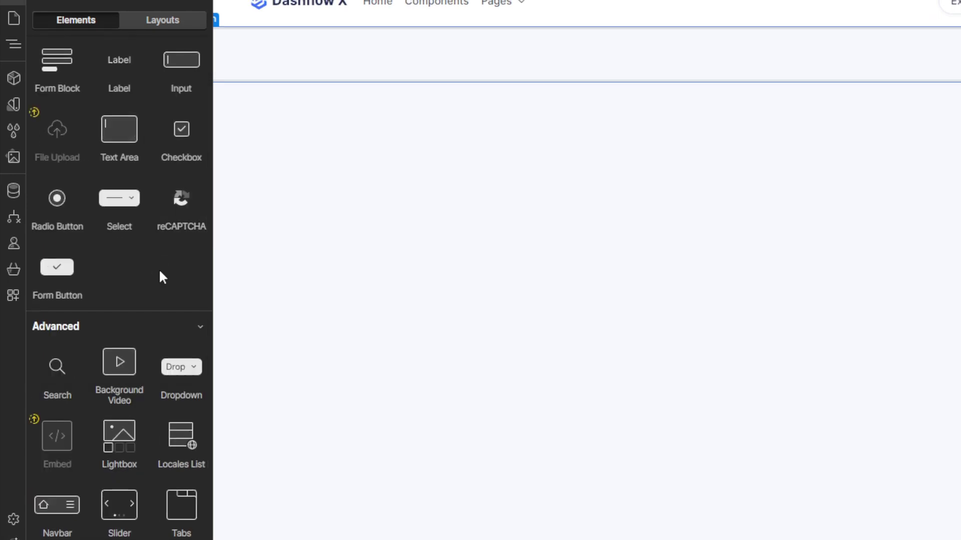
pyautogui.scroll(-2, 159, 270)
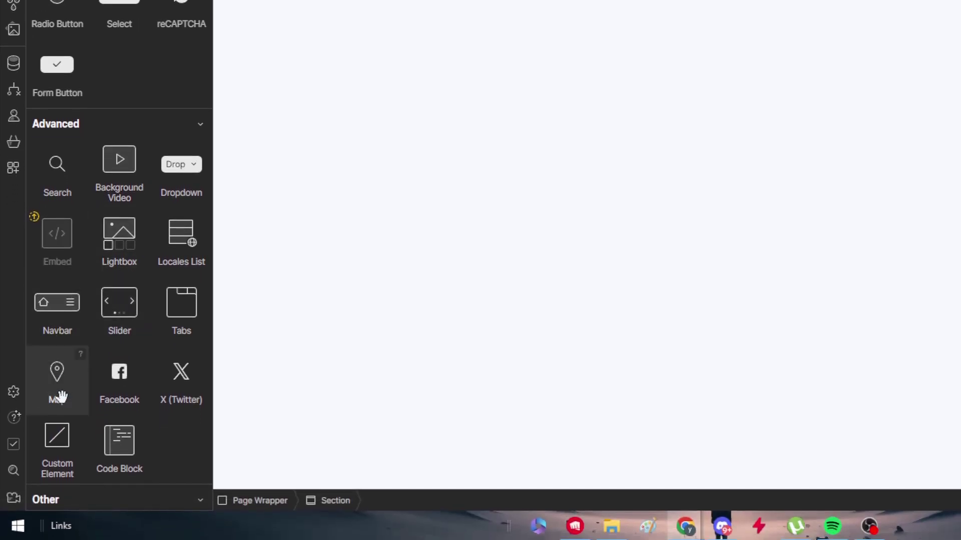
# Insert a Map element into the empty Section and look over its settings and options
pyautogui.click(61, 397)
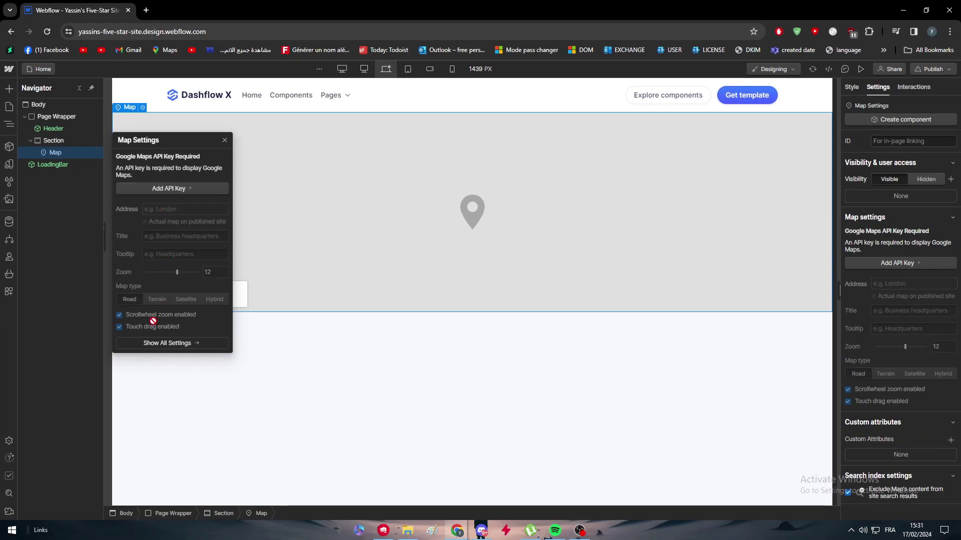
pyautogui.click(157, 344)
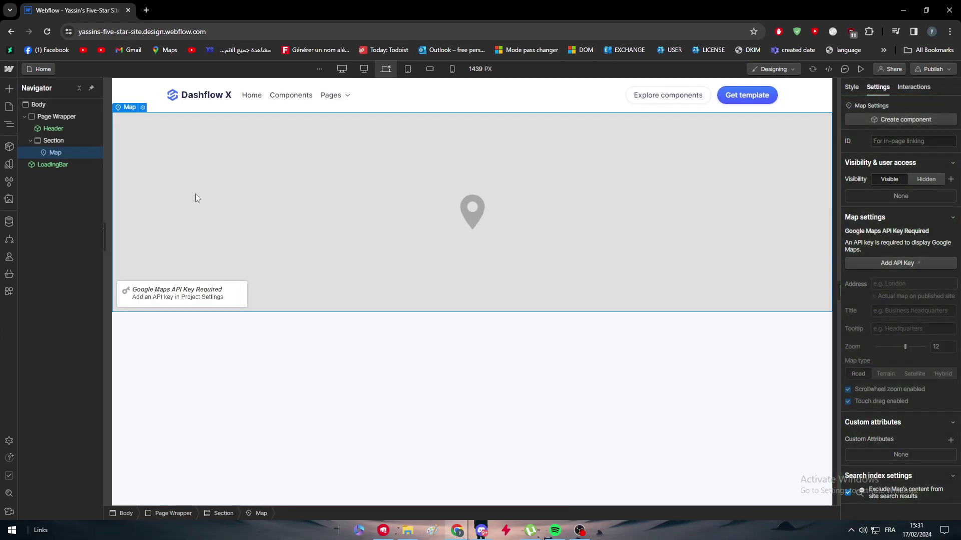
pyautogui.rightClick(49, 156)
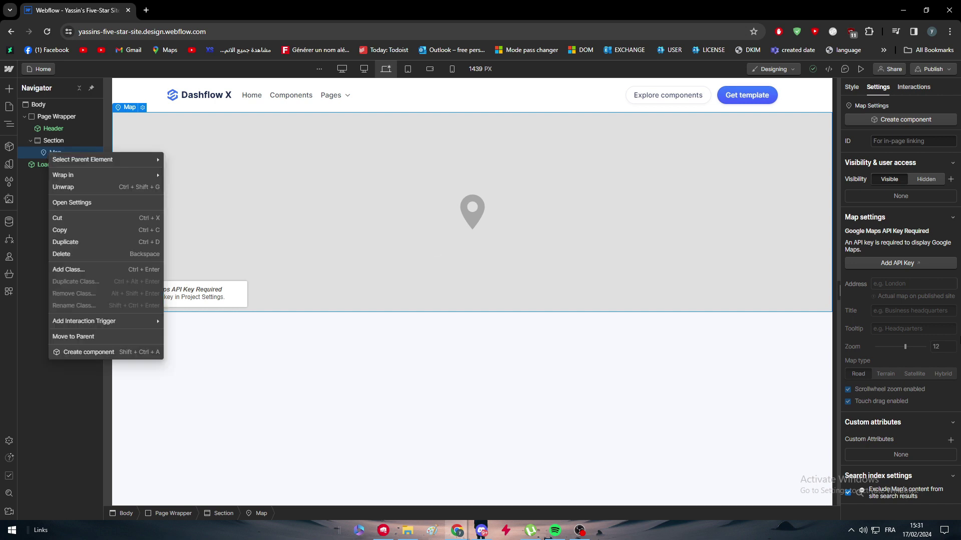
pyautogui.press('Escape')
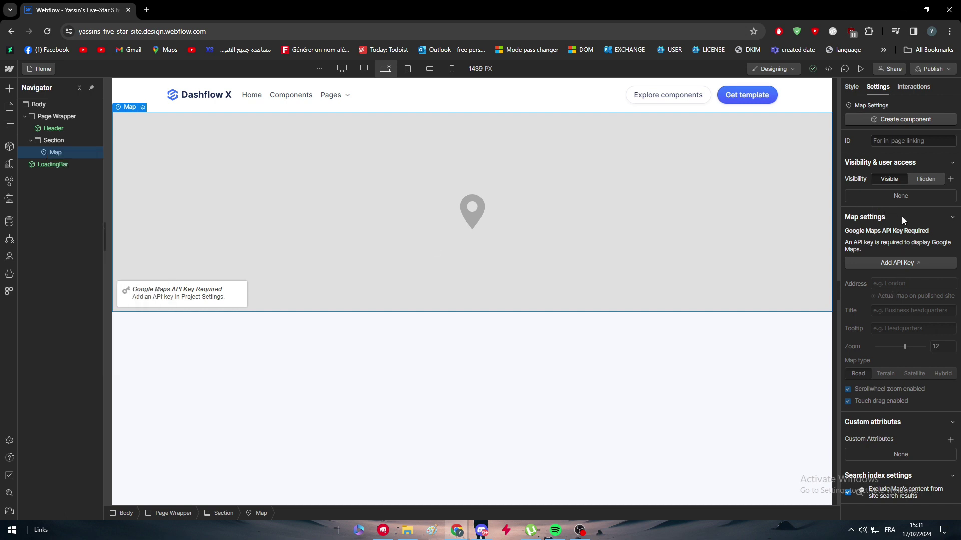
# Go to the site's Google Maps API key settings and follow the JavaScript API Key link to Google Maps Platform
pyautogui.click(905, 266)
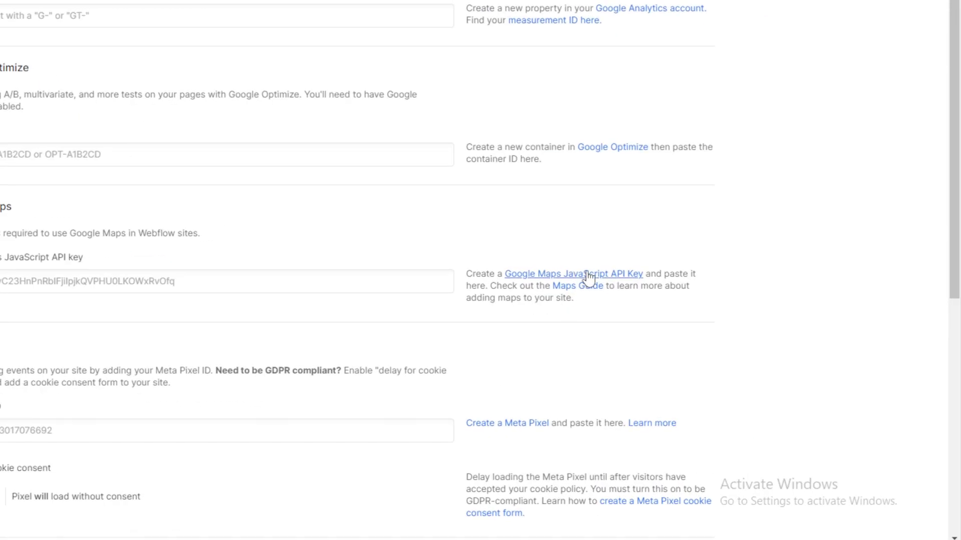
pyautogui.click(594, 275)
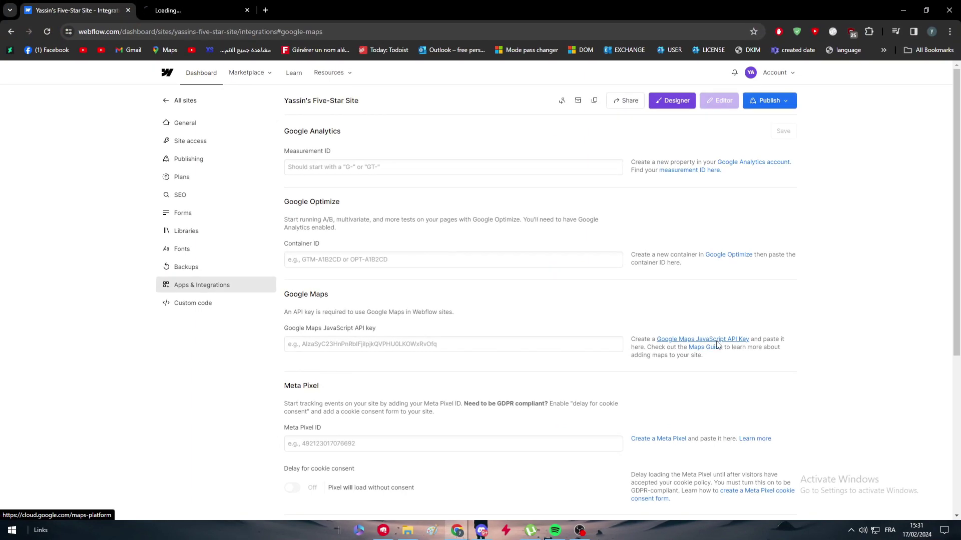
pyautogui.click(190, 9)
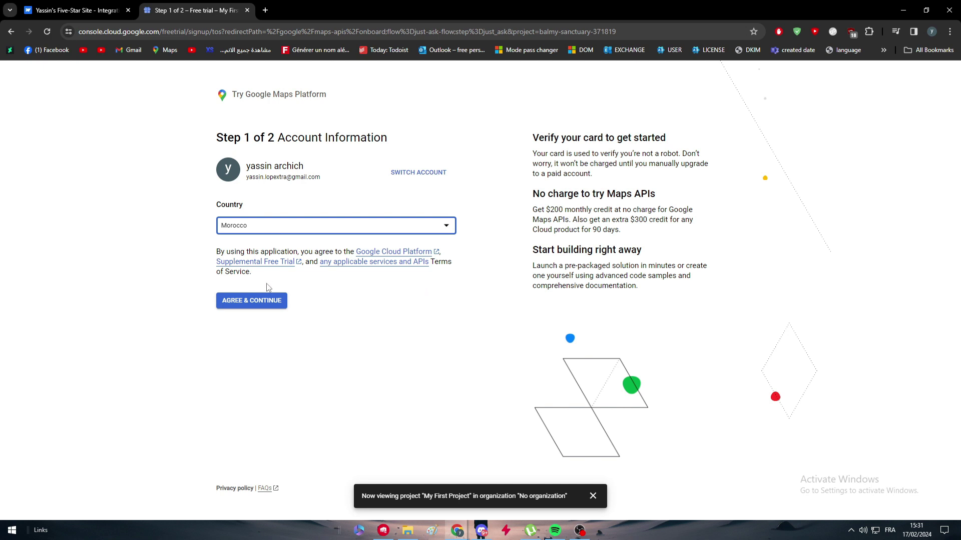
# Accept the free-trial terms and submit the Step 2 payment form with START FREE
pyautogui.click(254, 303)
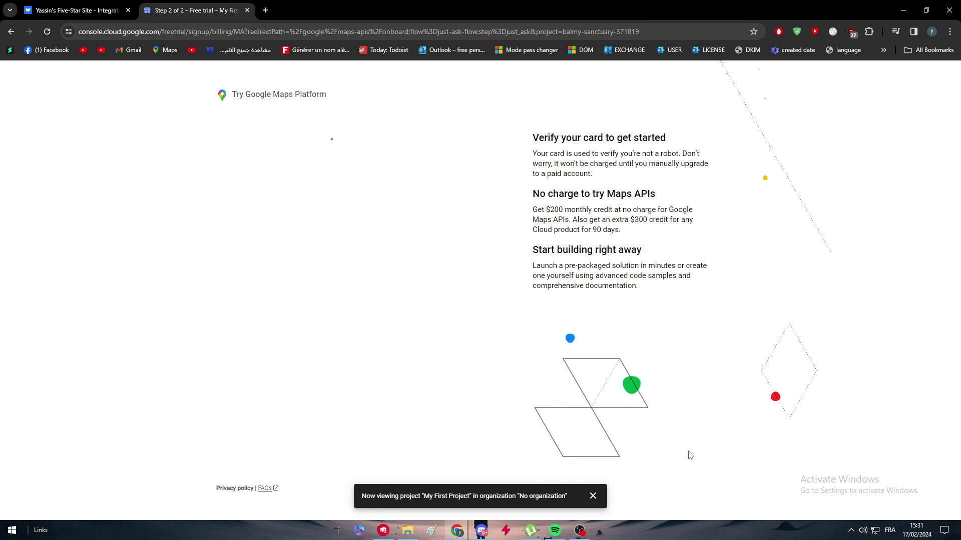
pyautogui.scroll(-7, 575, 423)
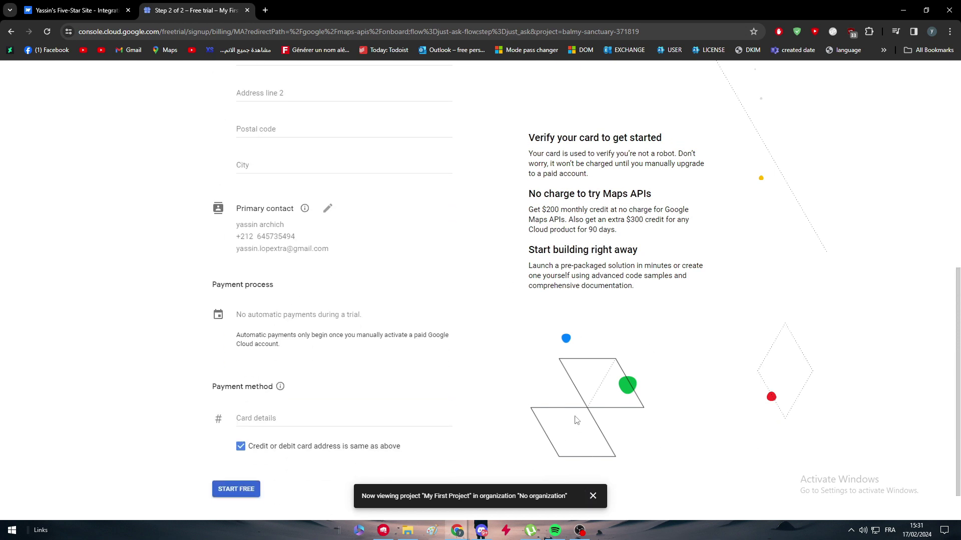
pyautogui.scroll(-1, 575, 420)
pyautogui.scroll(2, 425, 321)
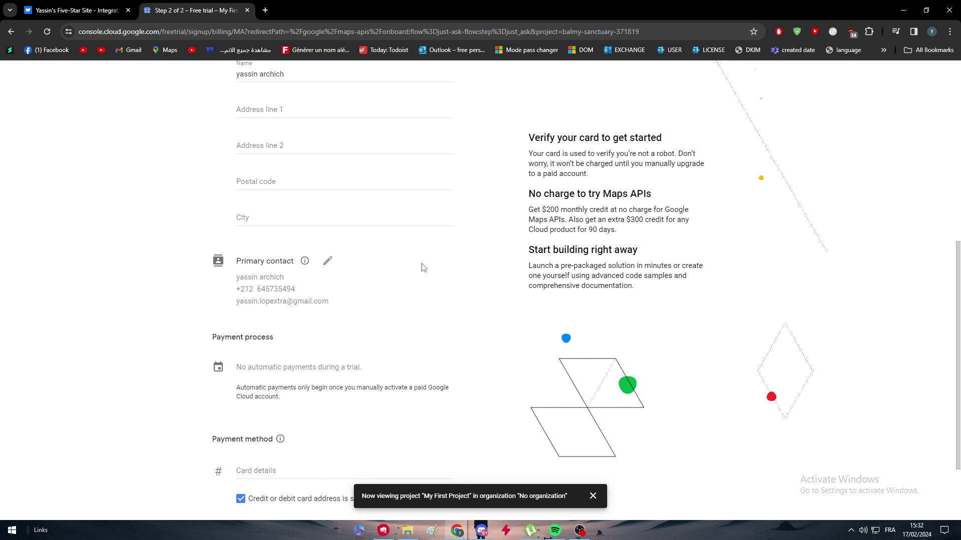
pyautogui.scroll(-2, 422, 263)
pyautogui.click(236, 442)
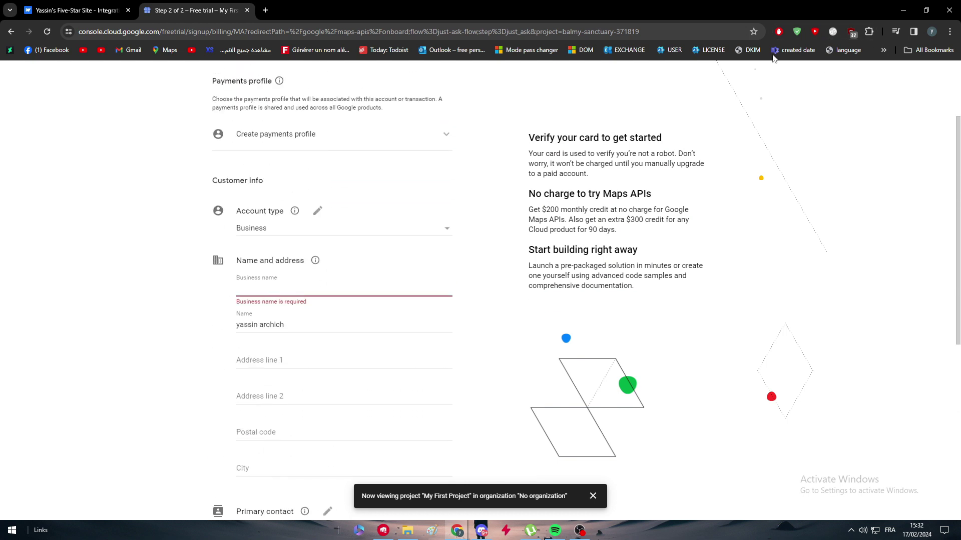
# Enter placeholder text in the Business name field
pyautogui.click(306, 284)
pyautogui.write('earaezaeazeaze')
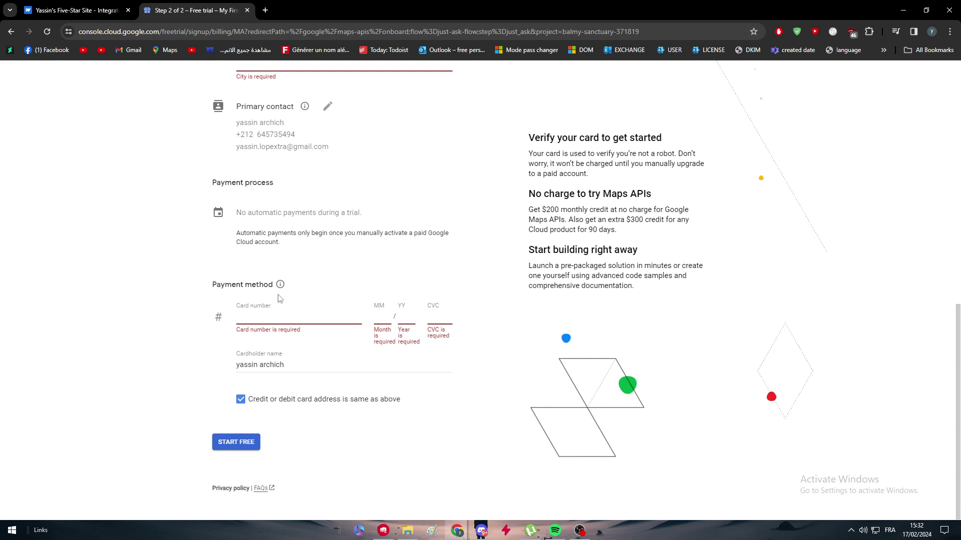
pyautogui.scroll(5, 477, 325)
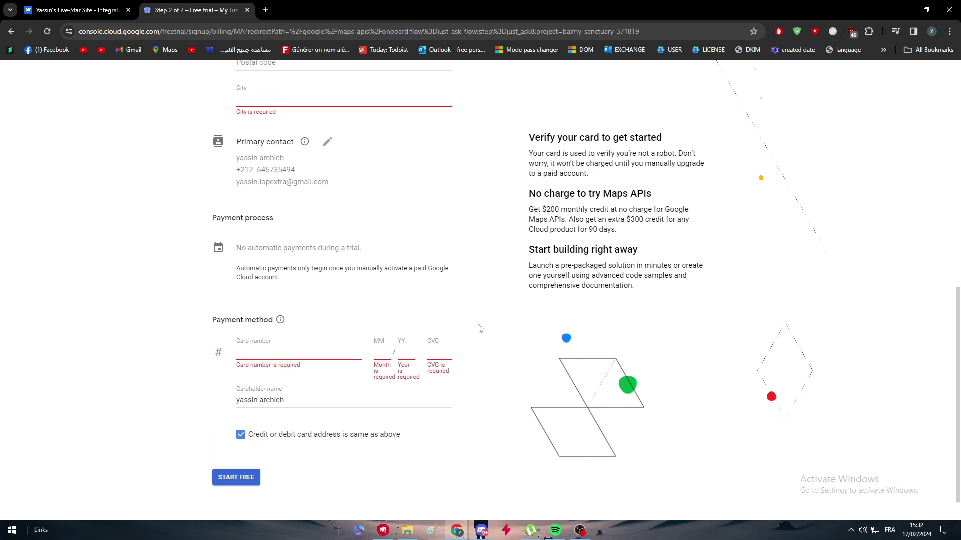
# Close the Google Cloud tab and return to Webflow's Google Maps API key field, leaving it empty
pyautogui.click(247, 10)
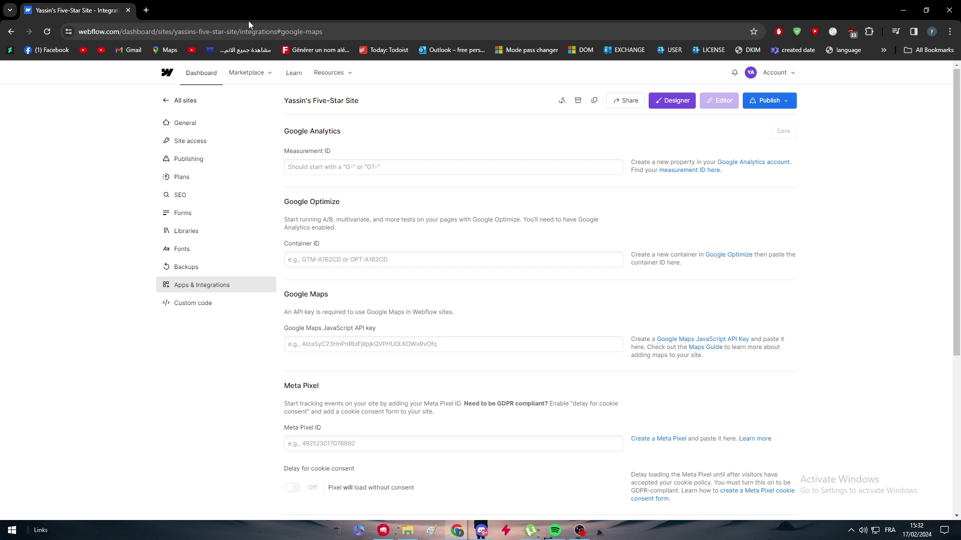
pyautogui.click(315, 345)
pyautogui.click(347, 320)
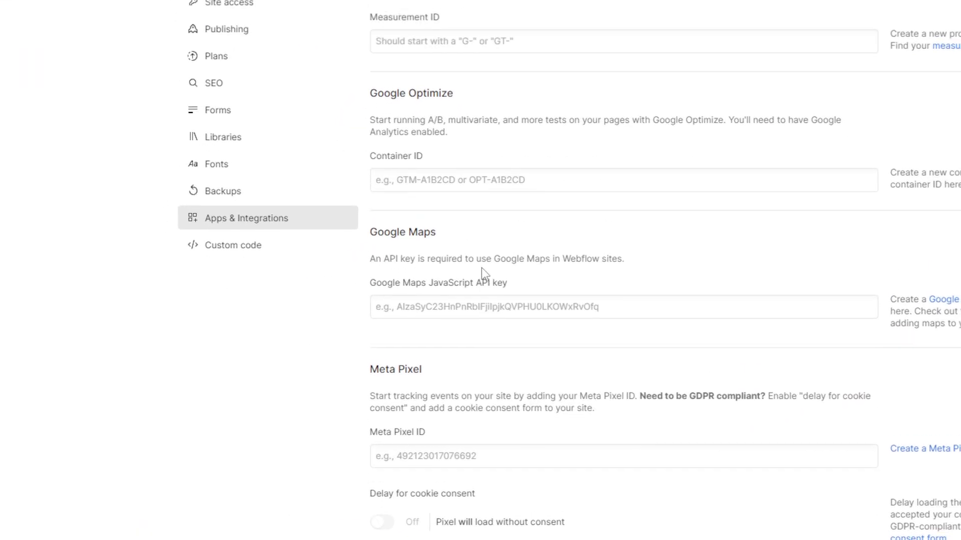
pyautogui.scroll(-5, 929, 199)
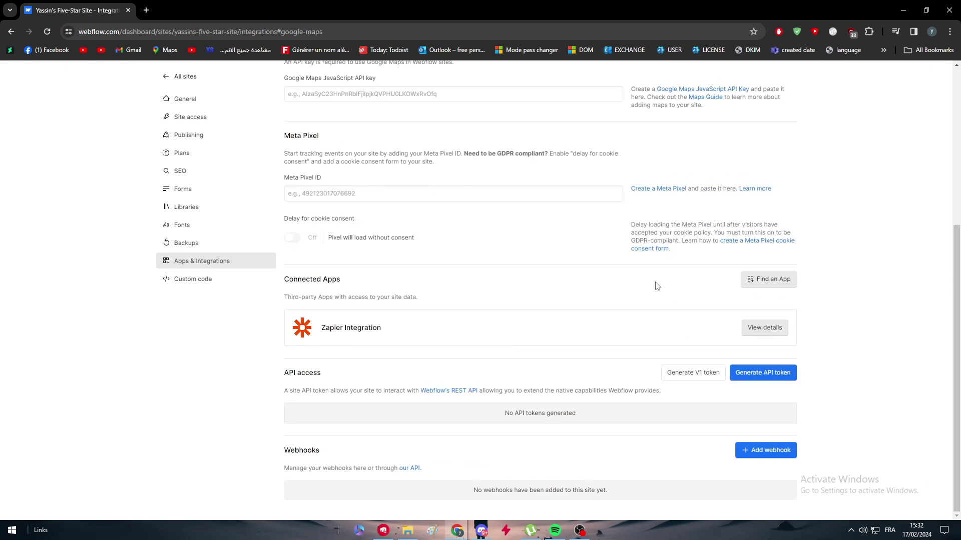
pyautogui.scroll(5, 908, 313)
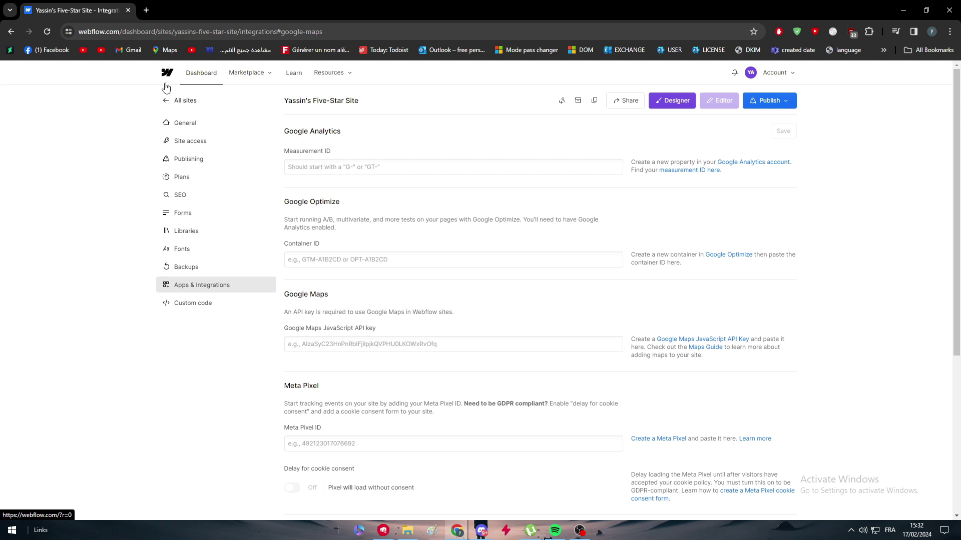
# Reopen the site in the Designer and bring up the Map element's Map Settings
pyautogui.click(168, 100)
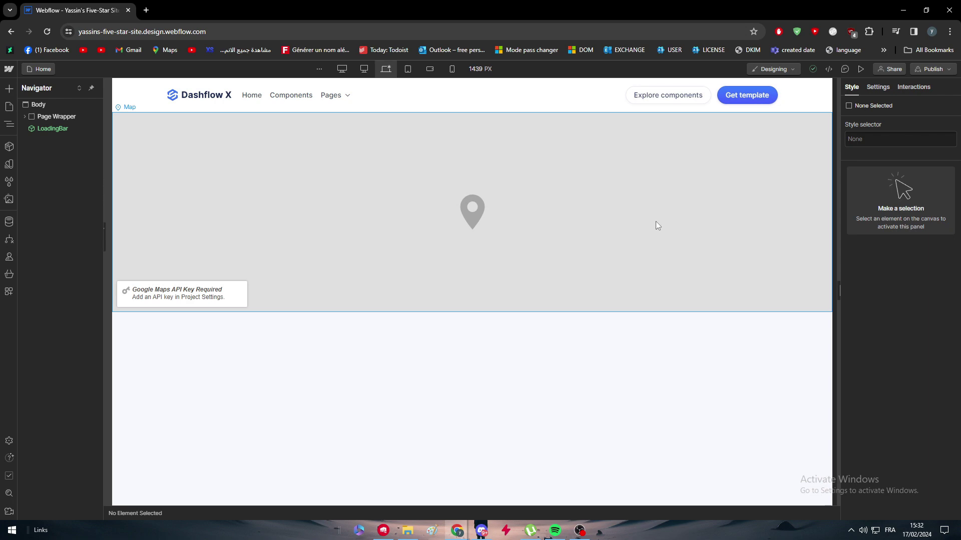
pyautogui.click(656, 222)
pyautogui.scroll(-4, 890, 403)
pyautogui.scroll(-3, 929, 359)
pyautogui.scroll(7, 927, 368)
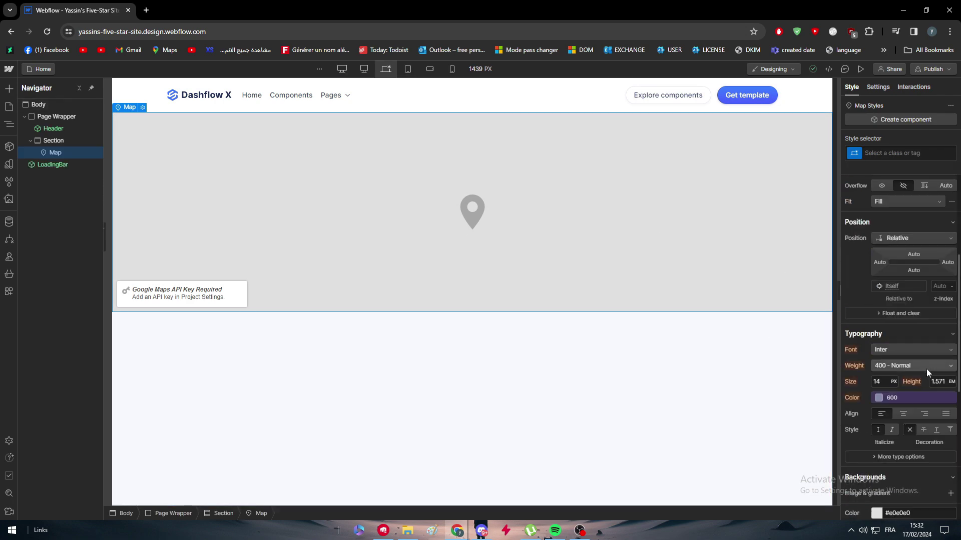
pyautogui.doubleClick(667, 223)
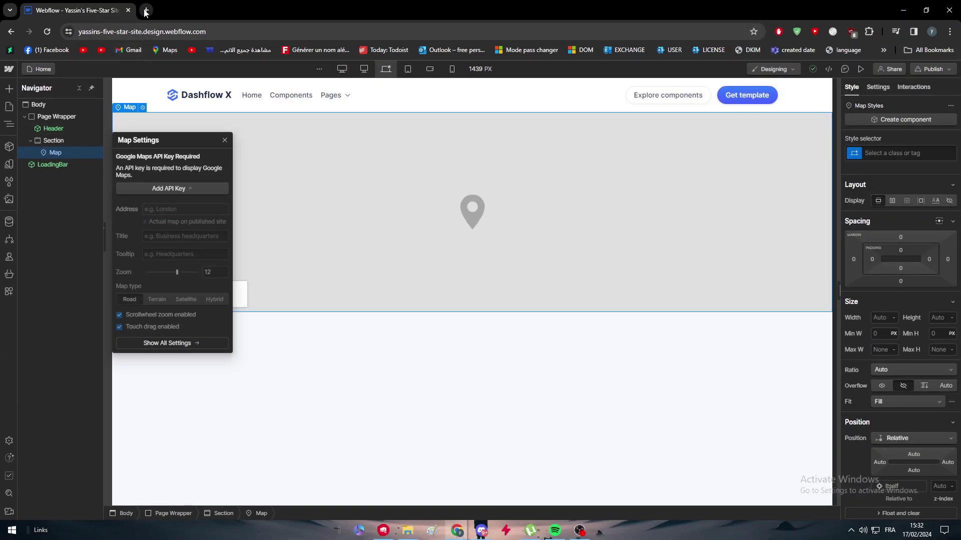
# Search for google maps in a new browser tab and open the Google Maps website
pyautogui.click(210, 1)
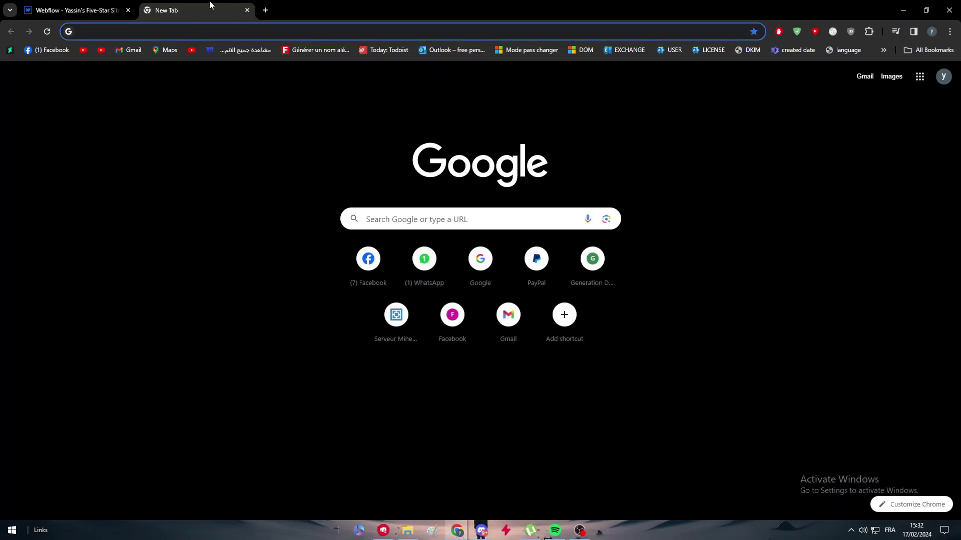
pyautogui.write('googl')
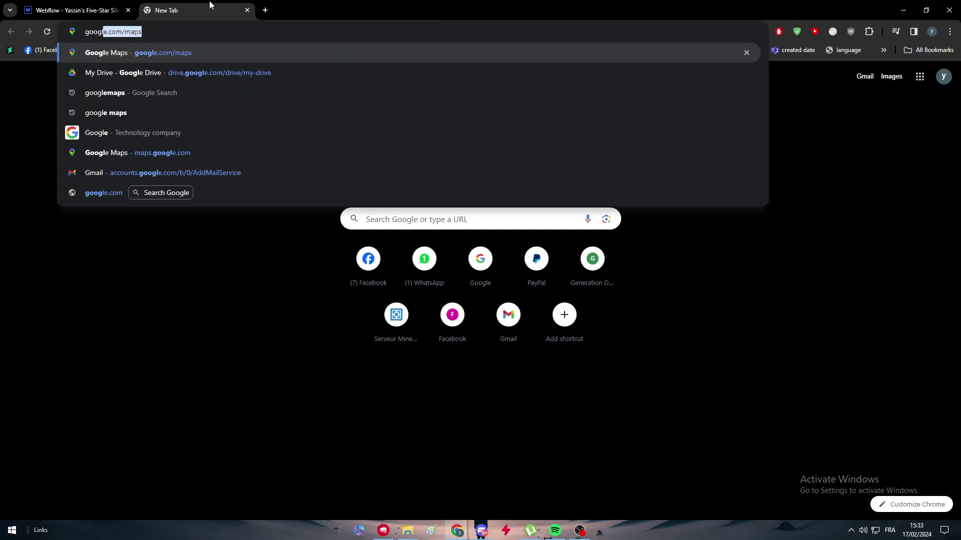
pyautogui.write('e maps')
pyautogui.press('Return')
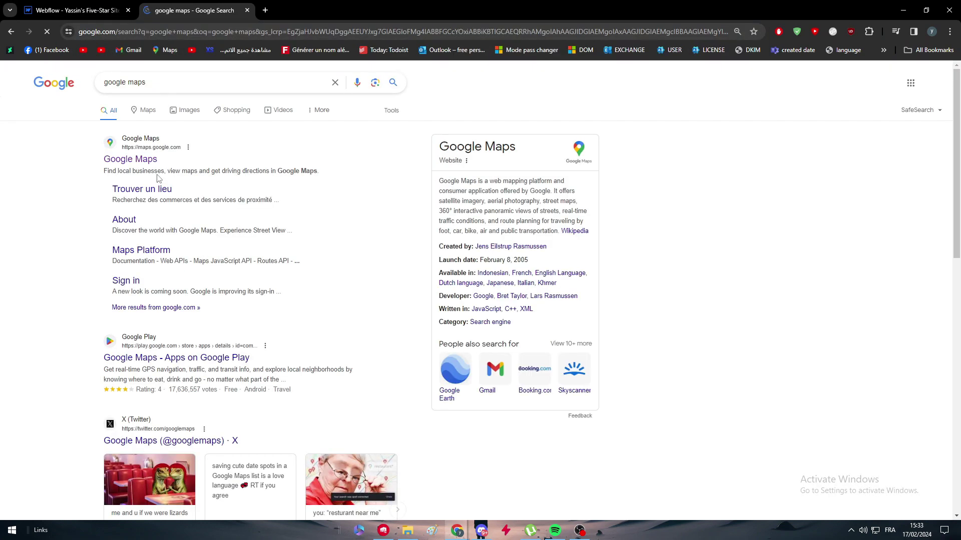
pyautogui.click(135, 159)
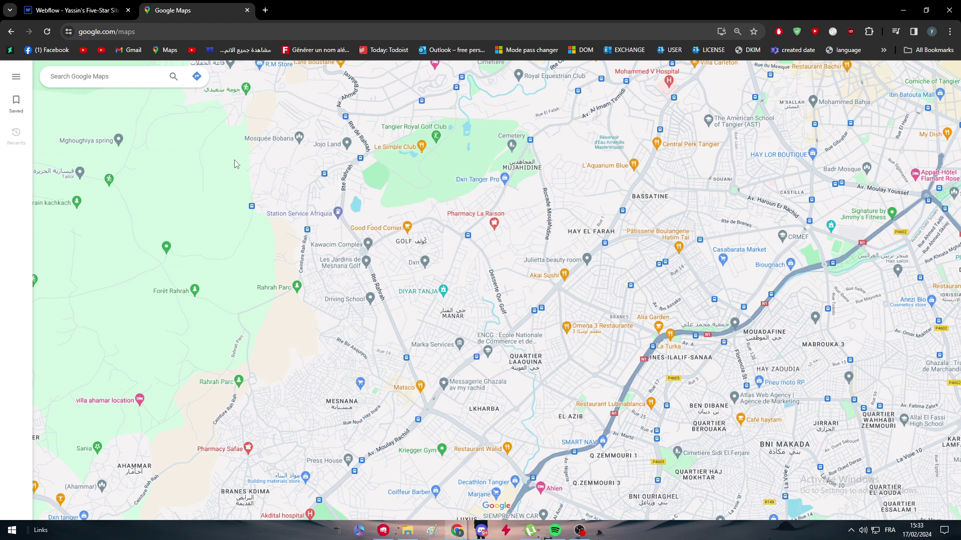
# Pick Spotify Camp Nou from recent searches and copy its Barcelona address
pyautogui.click(133, 80)
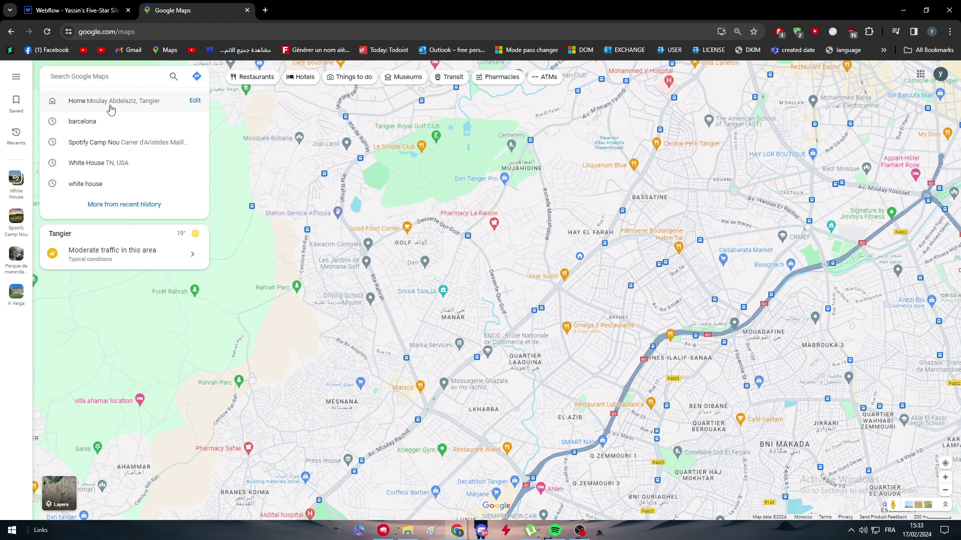
pyautogui.click(101, 143)
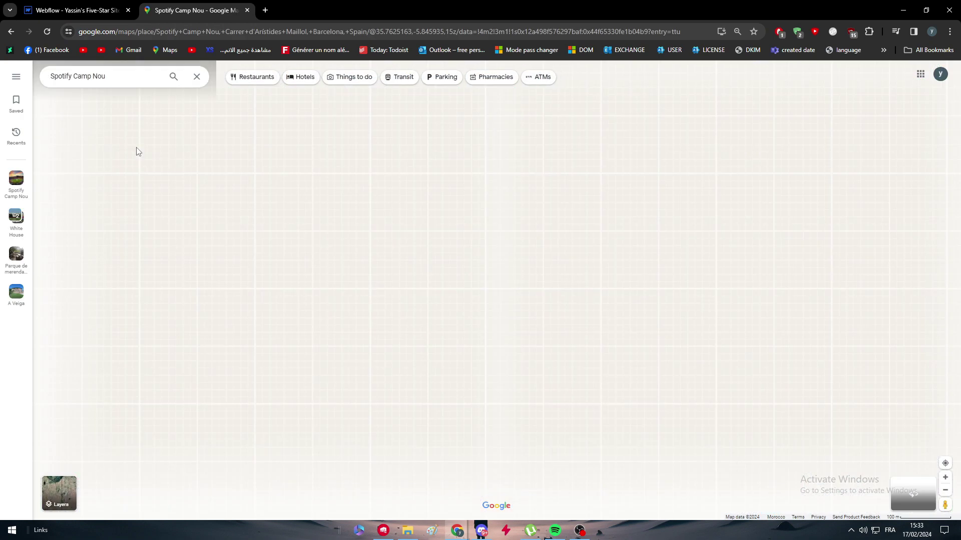
pyautogui.scroll(-6, 108, 313)
pyautogui.scroll(4, 116, 300)
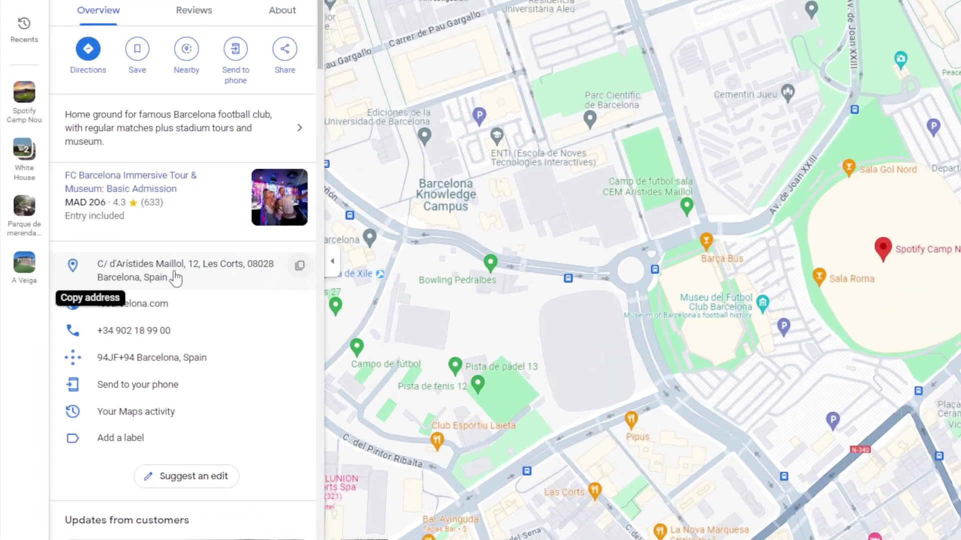
pyautogui.scroll(3, 116, 300)
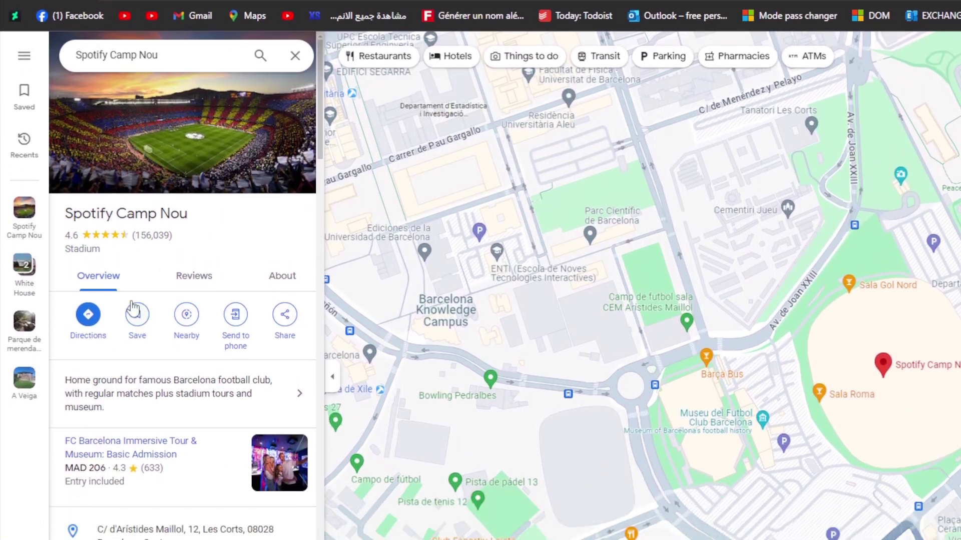
pyautogui.scroll(-3, 120, 396)
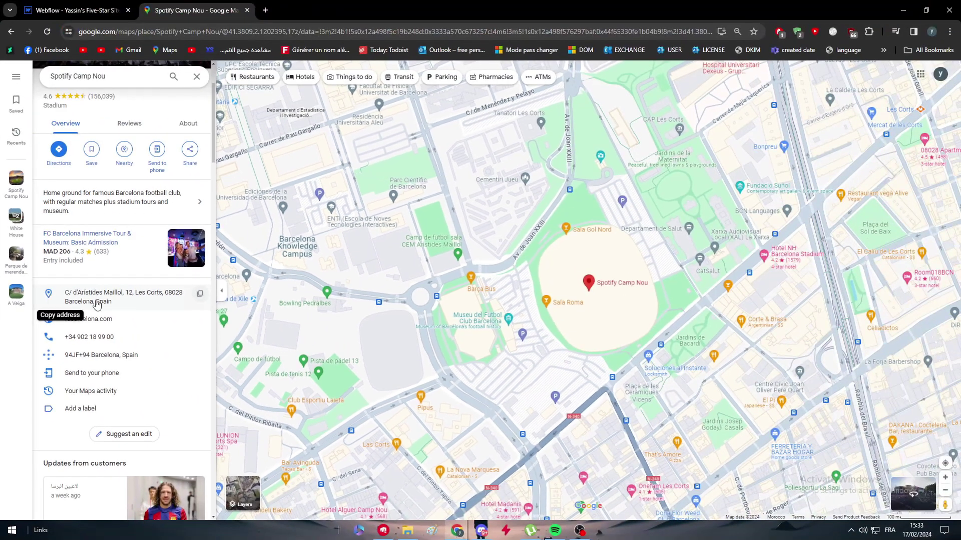
pyautogui.click(97, 305)
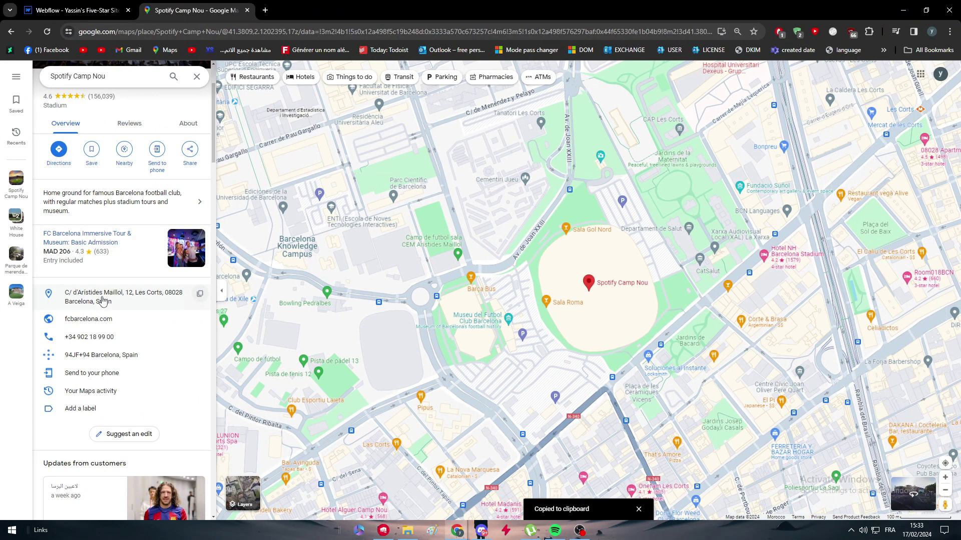
# Return to the Webflow Designer and dismiss the Map Settings popup without entering an address
pyautogui.click(89, 6)
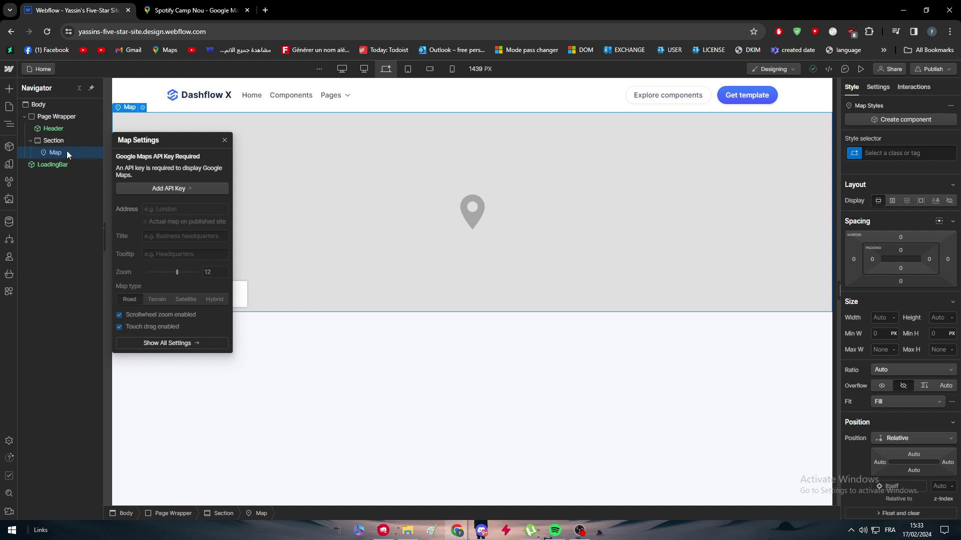
pyautogui.click(358, 356)
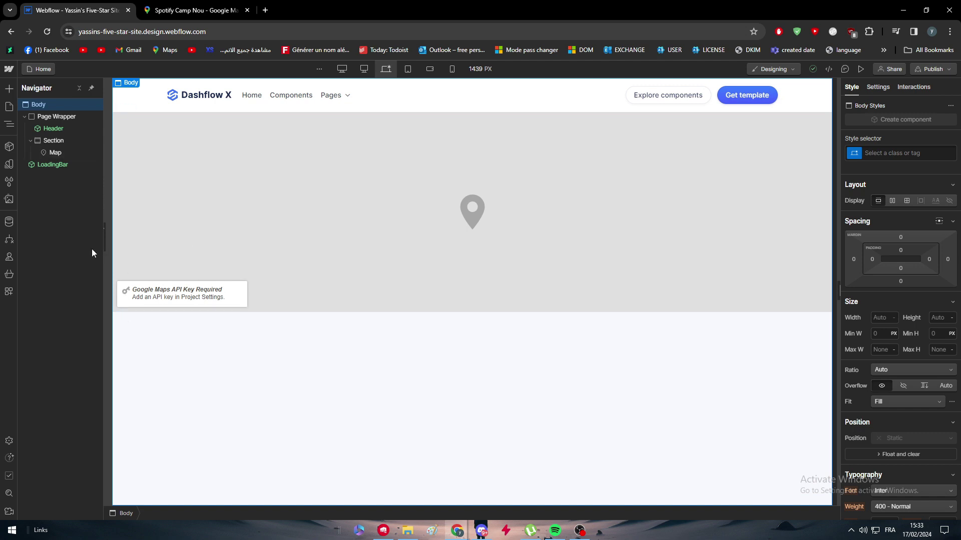
# Bring up the Add elements panel and scroll toward its Advanced section
pyautogui.click(9, 88)
pyautogui.scroll(-15, 85, 340)
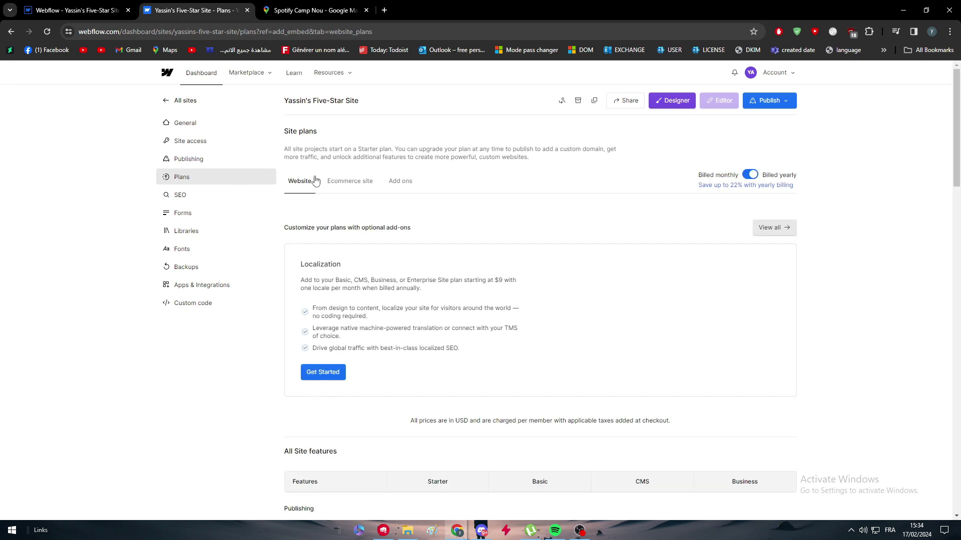
pyautogui.scroll(-1, 631, 256)
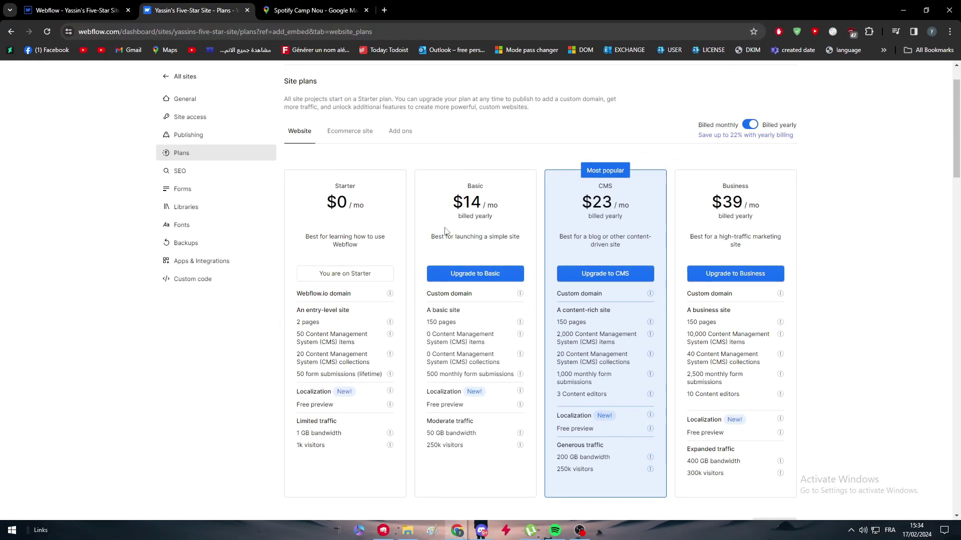
pyautogui.scroll(-4, 555, 239)
pyautogui.scroll(3, 554, 241)
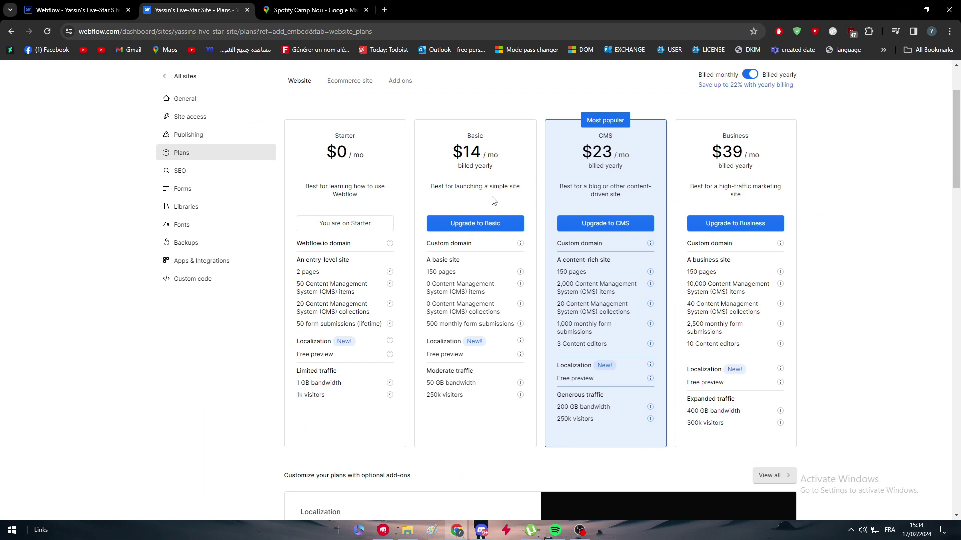
pyautogui.scroll(1, 737, 166)
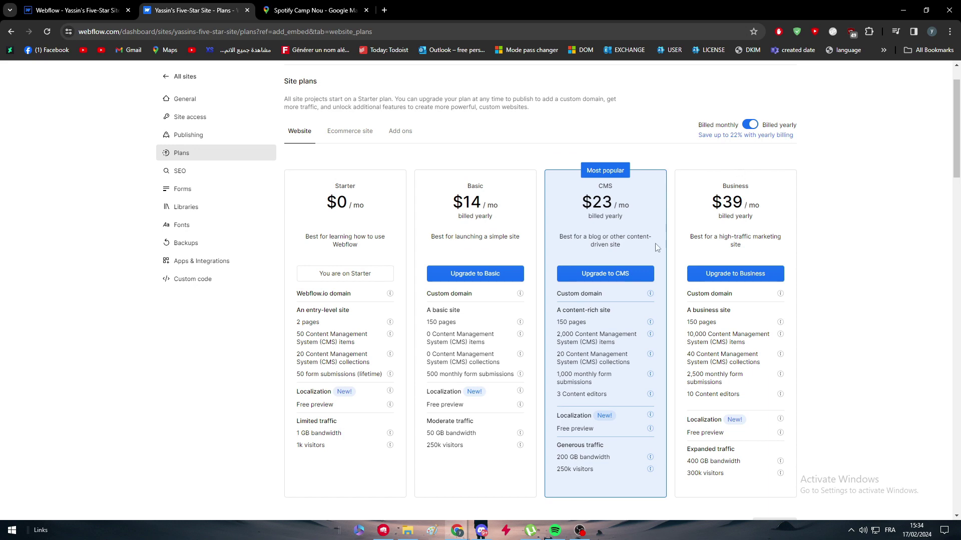
pyautogui.scroll(-10, 626, 265)
pyautogui.scroll(-3, 589, 285)
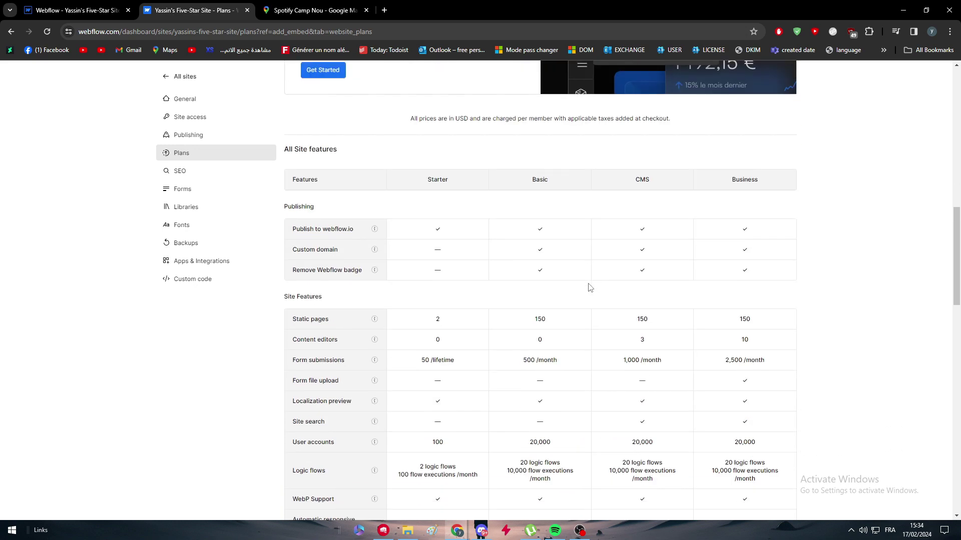
pyautogui.scroll(-3, 455, 315)
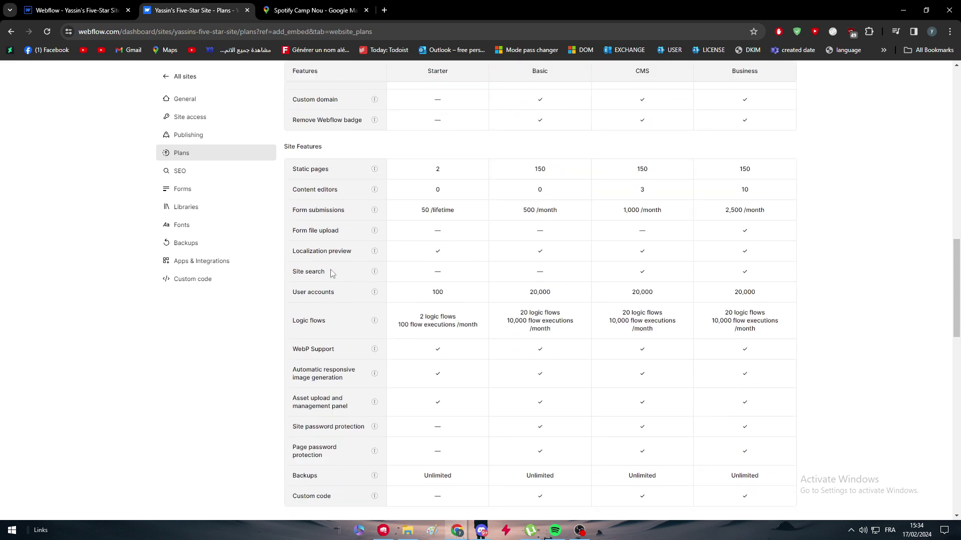
pyautogui.scroll(-6, 340, 170)
pyautogui.scroll(-8, 356, 196)
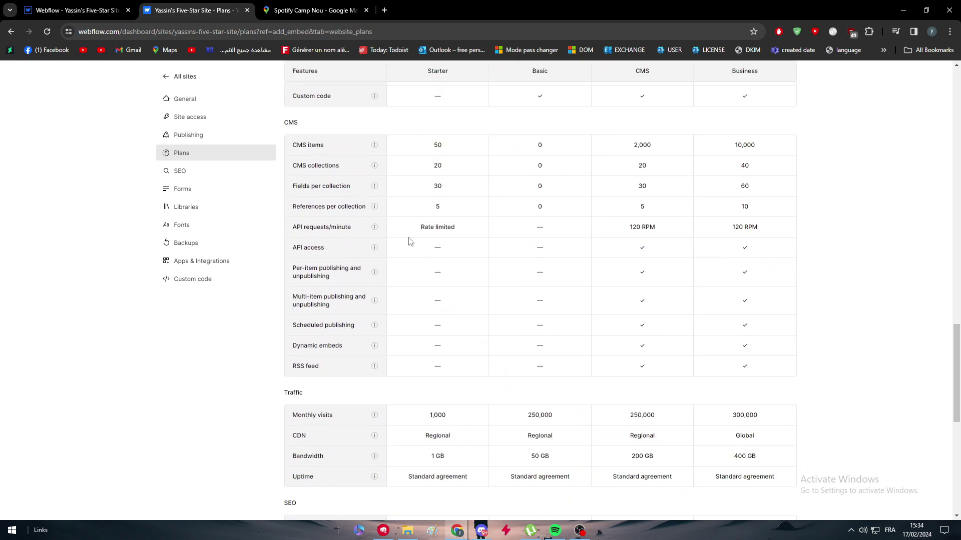
pyautogui.scroll(-3, 439, 280)
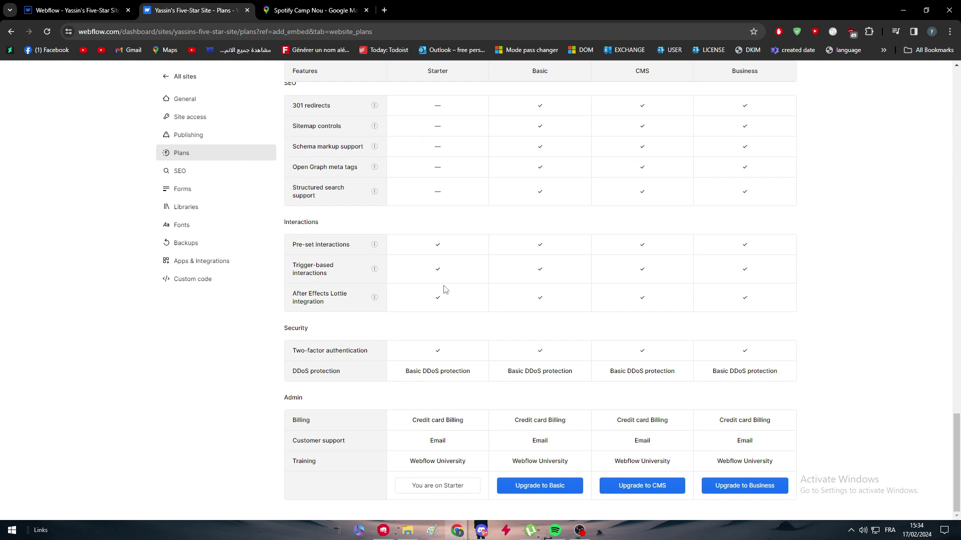
pyautogui.scroll(8, 650, 417)
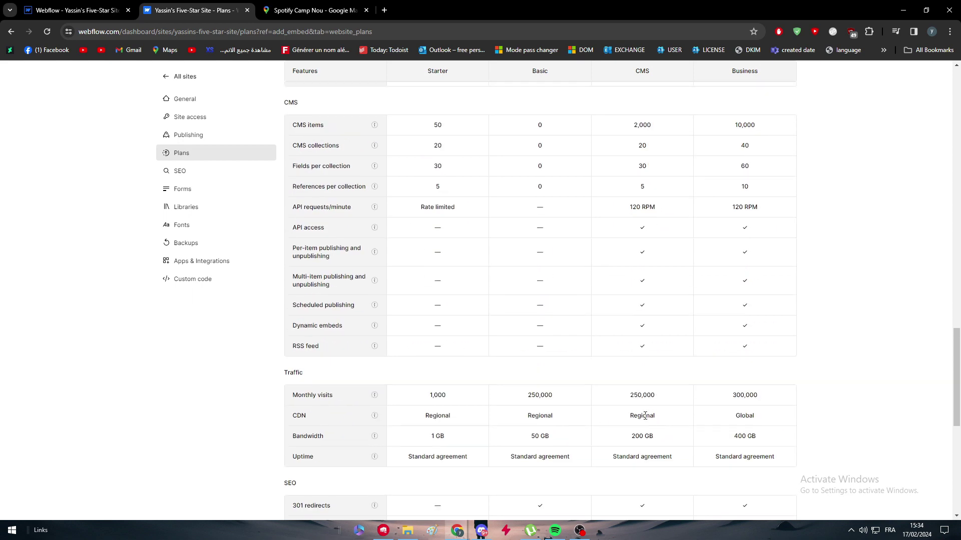
pyautogui.scroll(5, 642, 416)
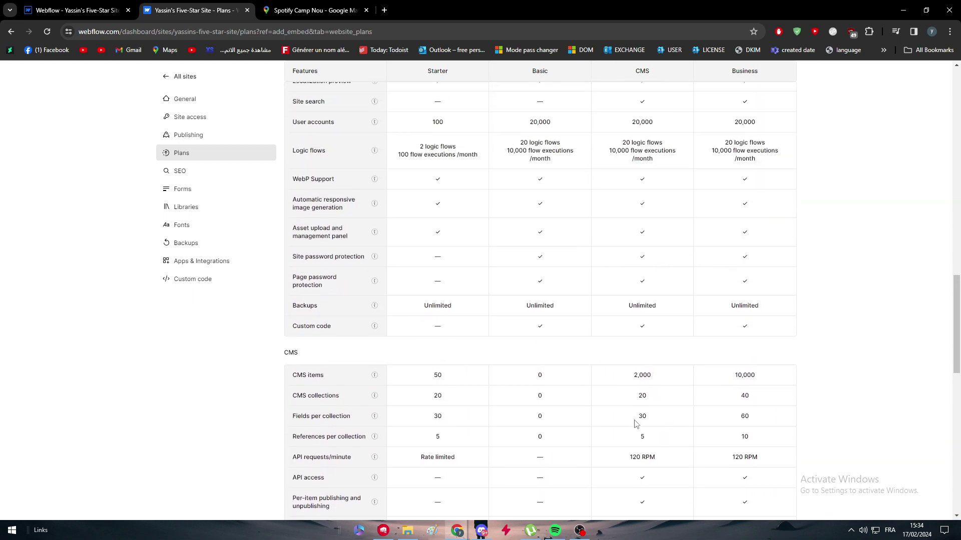
pyautogui.scroll(3, 636, 424)
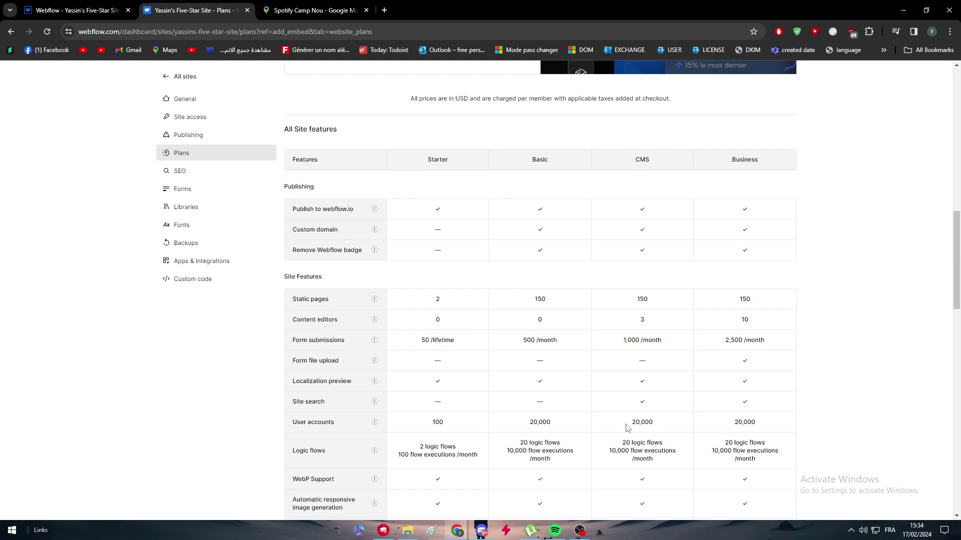
pyautogui.scroll(12, 616, 426)
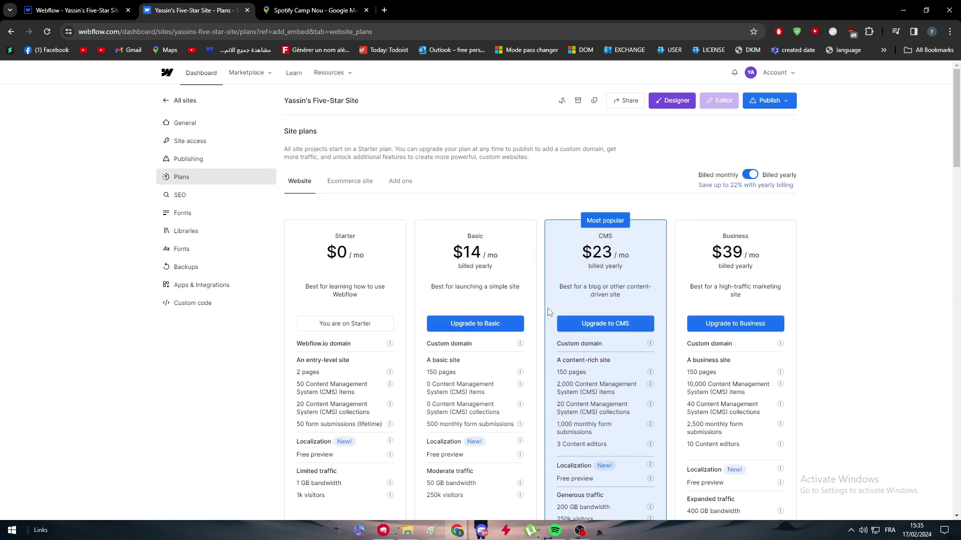
# Delete the Map element from the Home page Section, then switch to the Spotify Camp Nou Google Maps tab
pyautogui.click(102, 7)
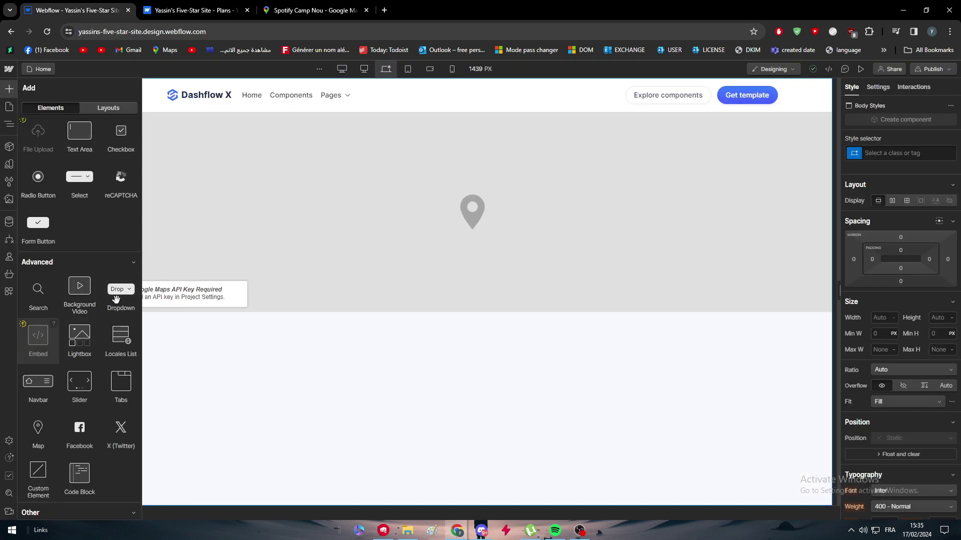
pyautogui.press('z')
pyautogui.click(418, 212)
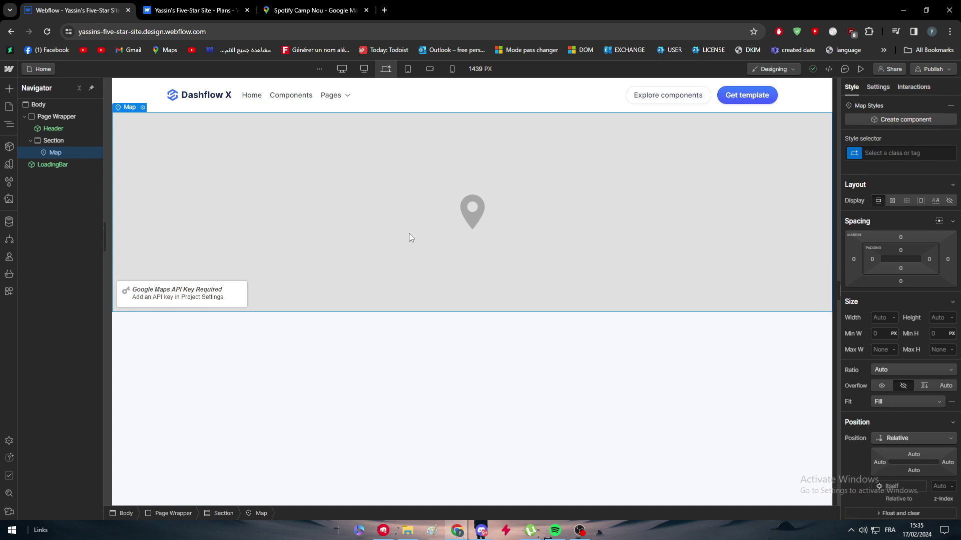
pyautogui.press('Delete')
pyautogui.click(398, 134)
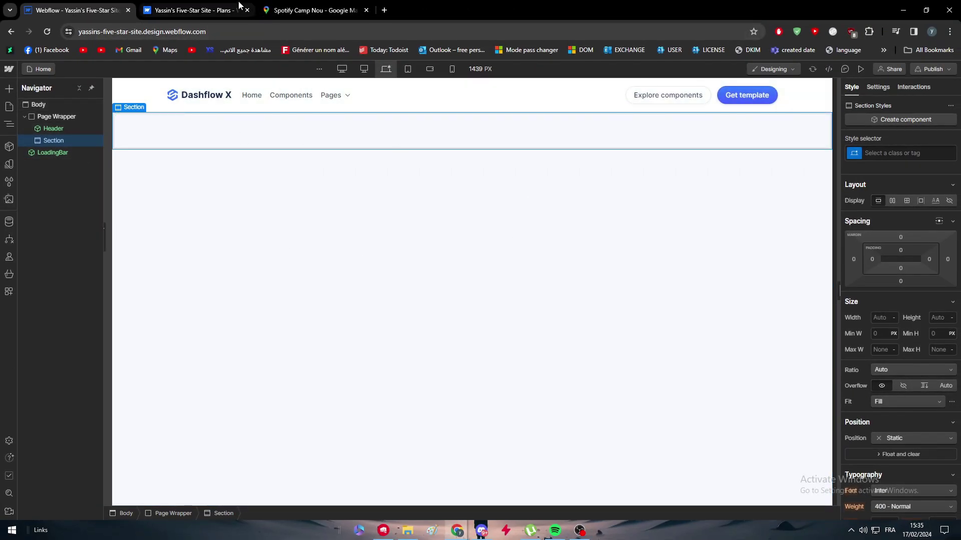
pyautogui.click(310, 10)
pyautogui.scroll(2, 183, 165)
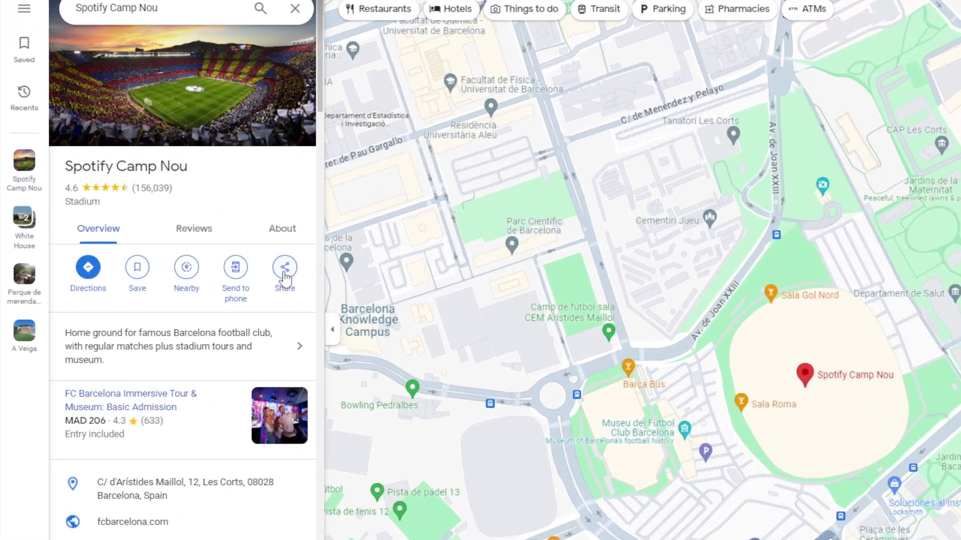
# Copy the Medium iframe HTML for Spotify Camp Nou from the Share dialog's Embed a map tab
pyautogui.click(188, 252)
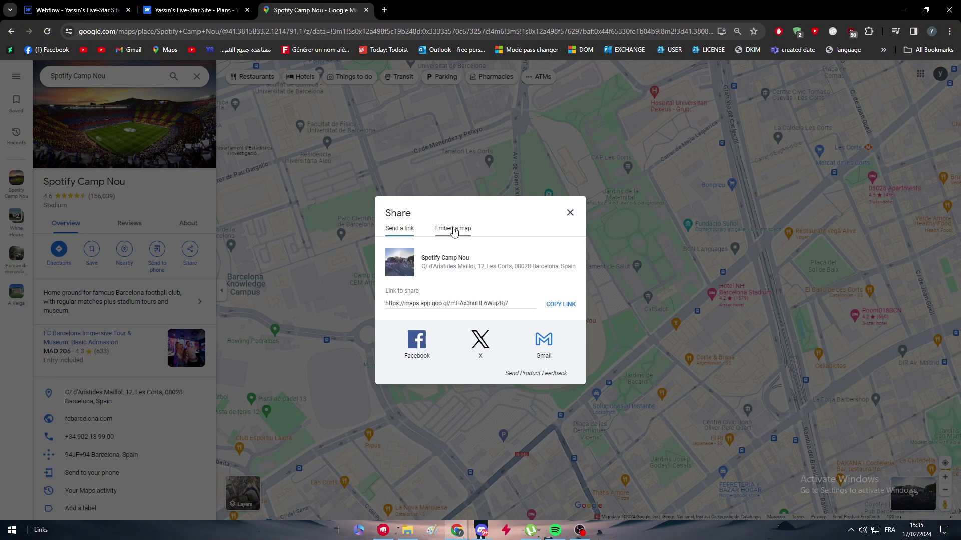
pyautogui.click(526, 300)
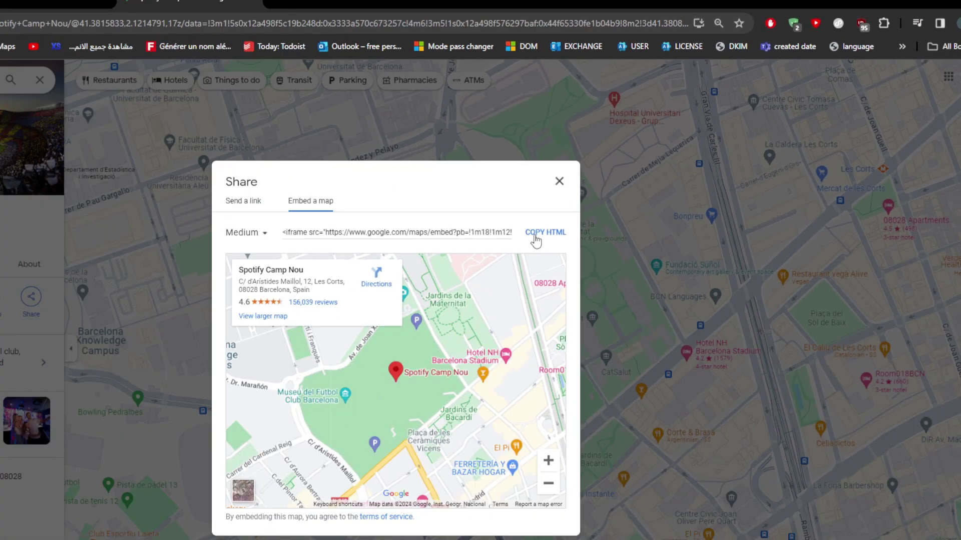
pyautogui.click(481, 271)
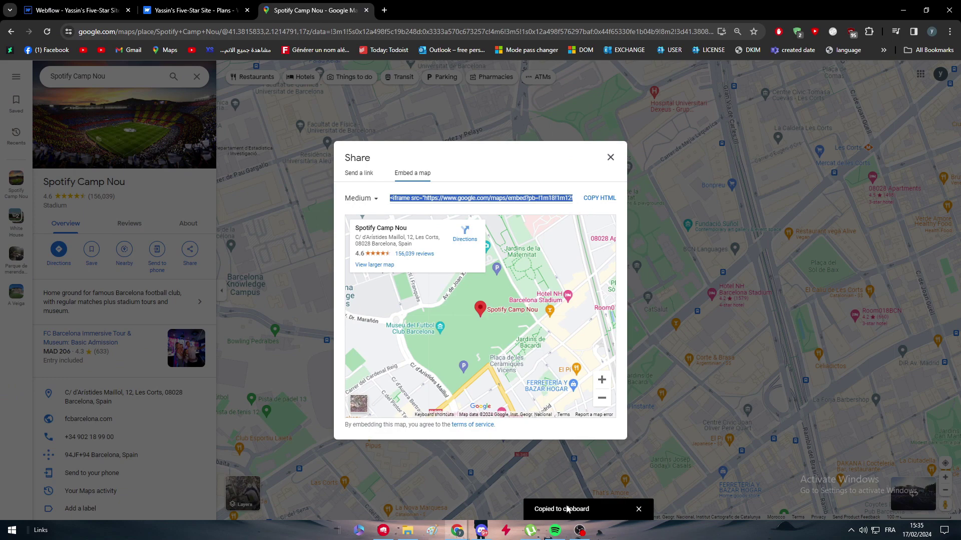
pyautogui.moveTo(562, 509); pyautogui.dragTo(539, 506)
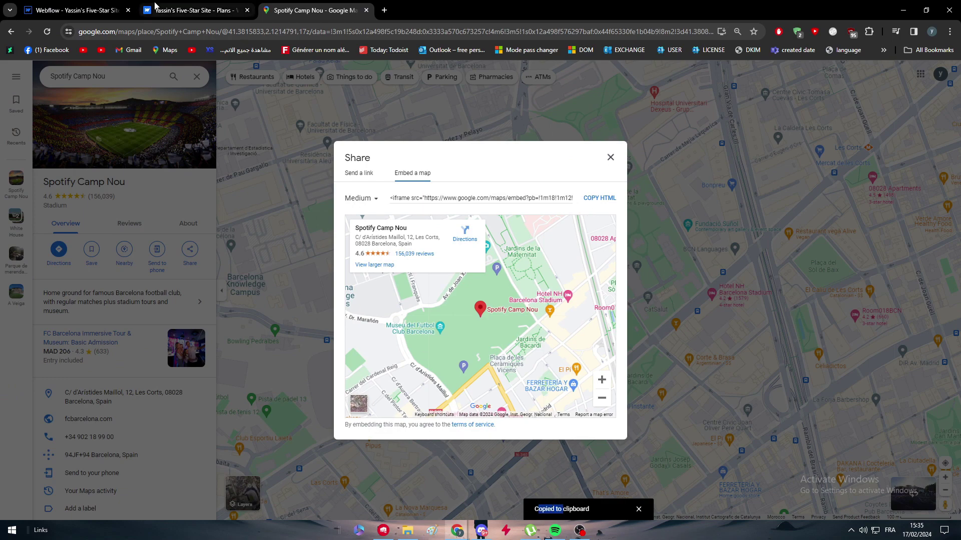
# Delete the empty Section in the 1920 px desktop view, then go back to the Google Maps embed dialog
pyautogui.click(85, 10)
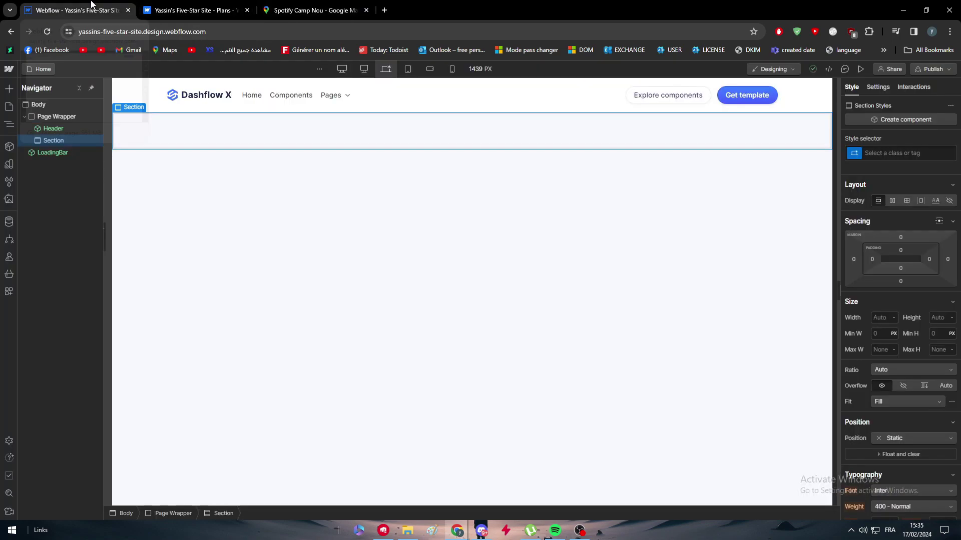
pyautogui.click(288, 258)
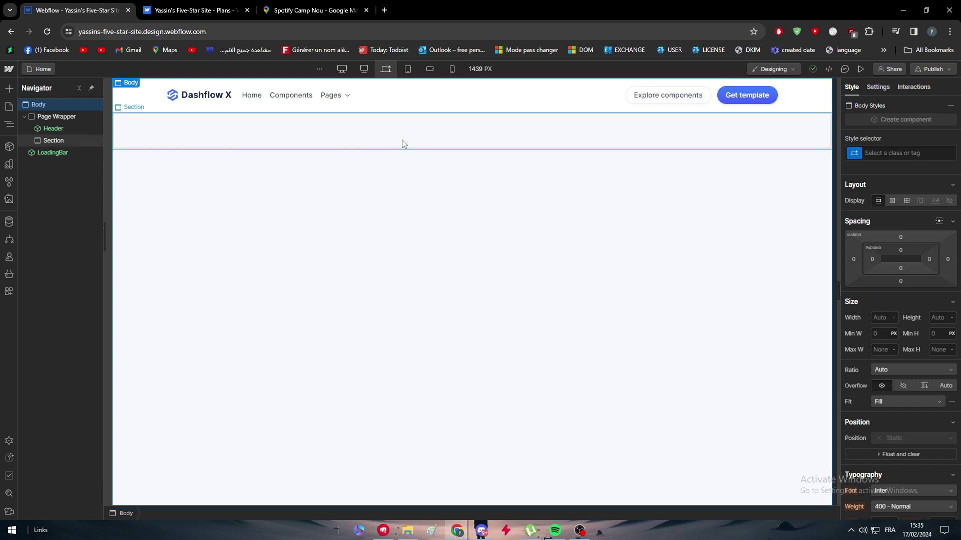
pyautogui.click(77, 140)
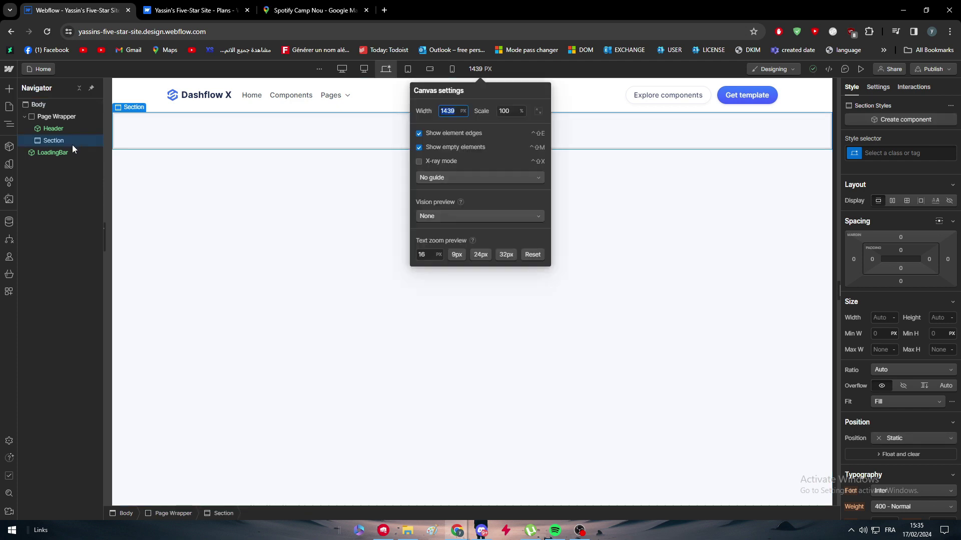
pyautogui.hotkey('shift', '2')
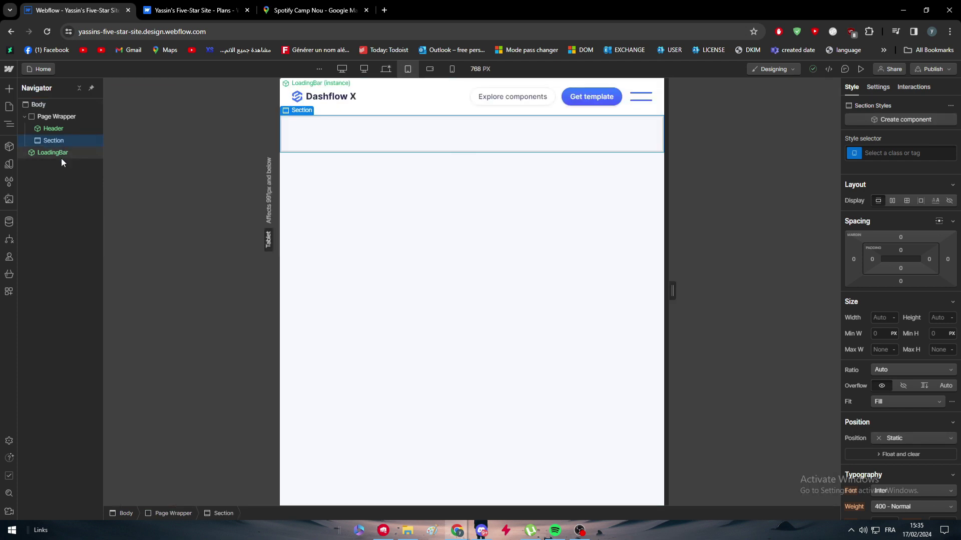
pyautogui.click(341, 69)
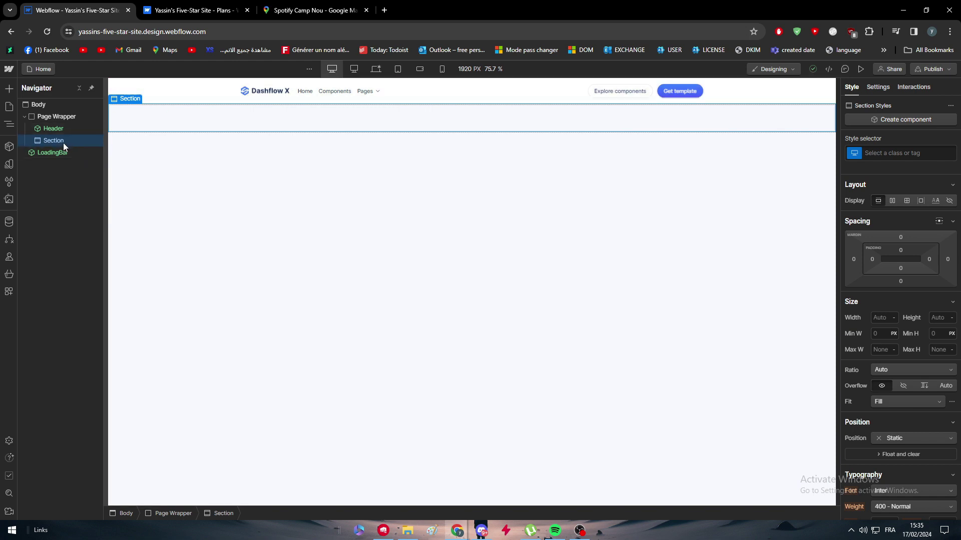
pyautogui.press('Delete')
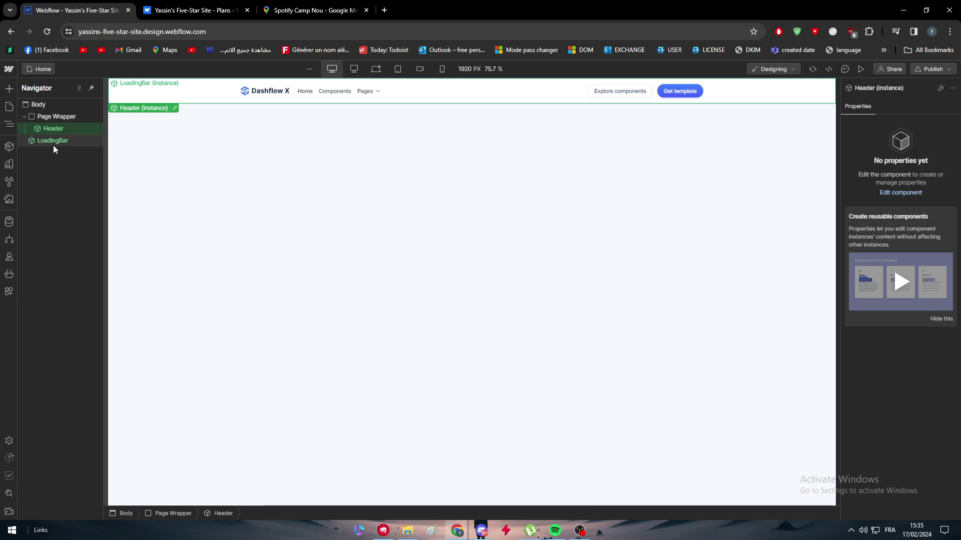
pyautogui.click(332, 9)
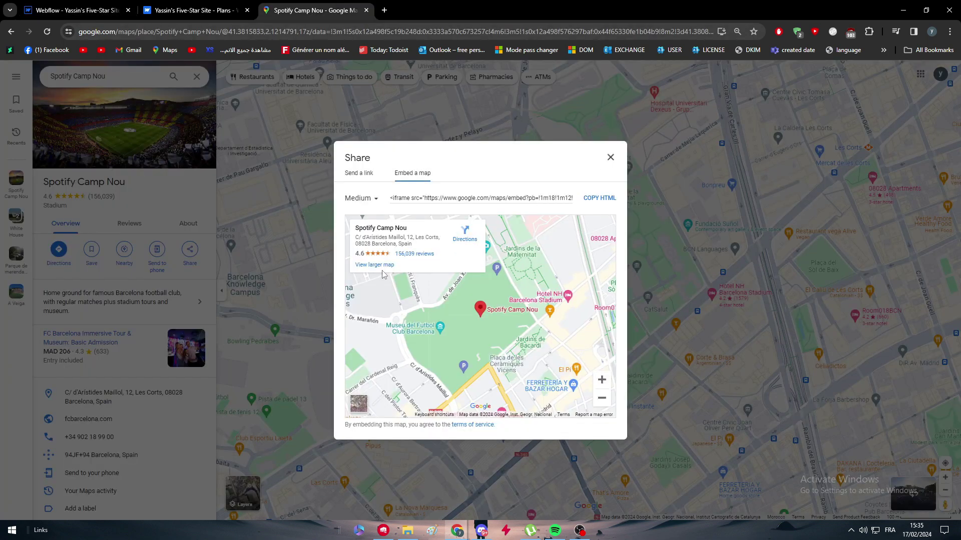
# Capture the Spotify Camp Nou embed map preview with Lightshot and copy the screenshot
pyautogui.click(360, 266)
pyautogui.click(339, 4)
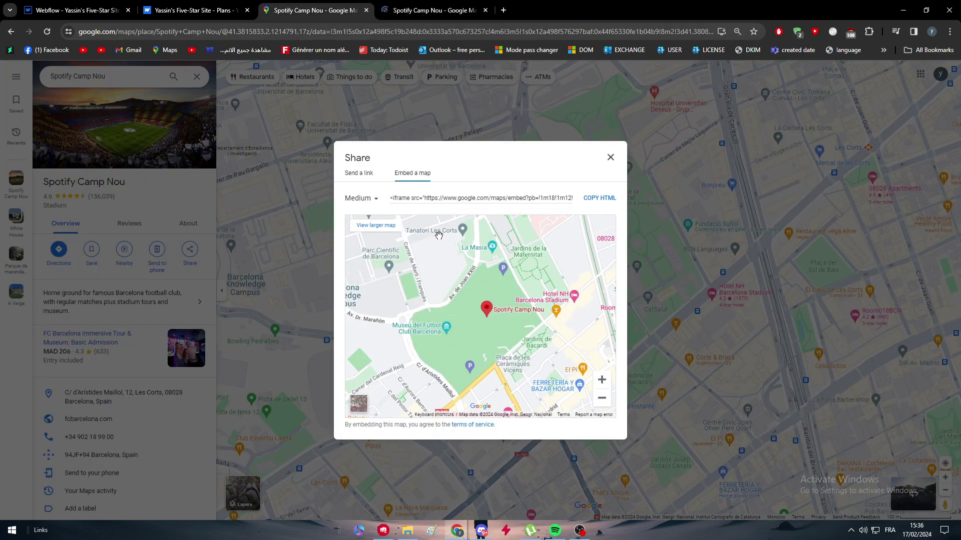
pyautogui.click(851, 530)
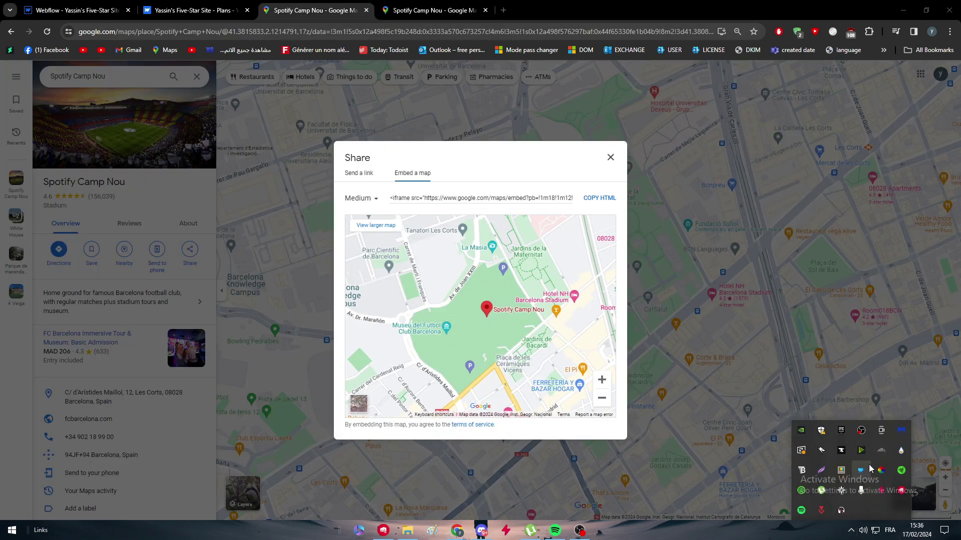
pyautogui.click(821, 470)
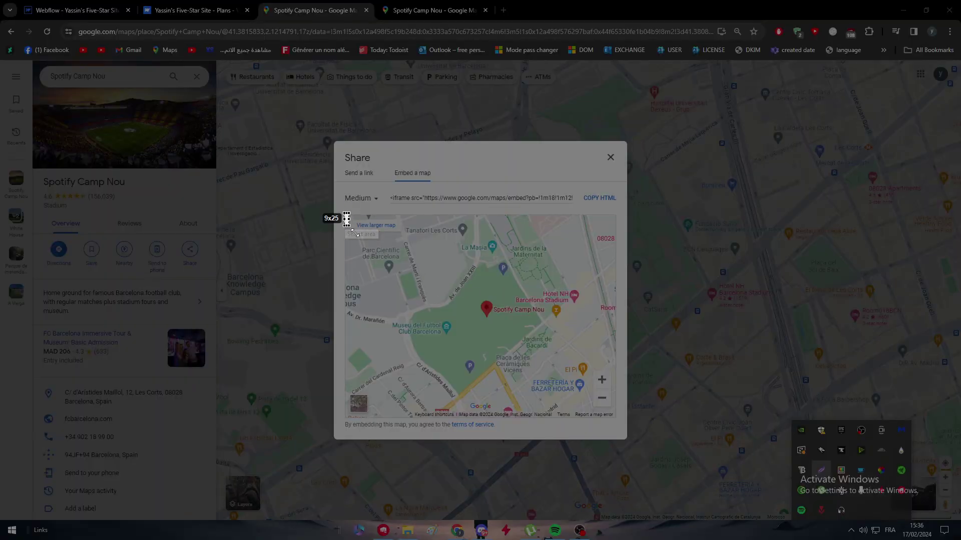
pyautogui.moveTo(344, 213); pyautogui.dragTo(620, 421)
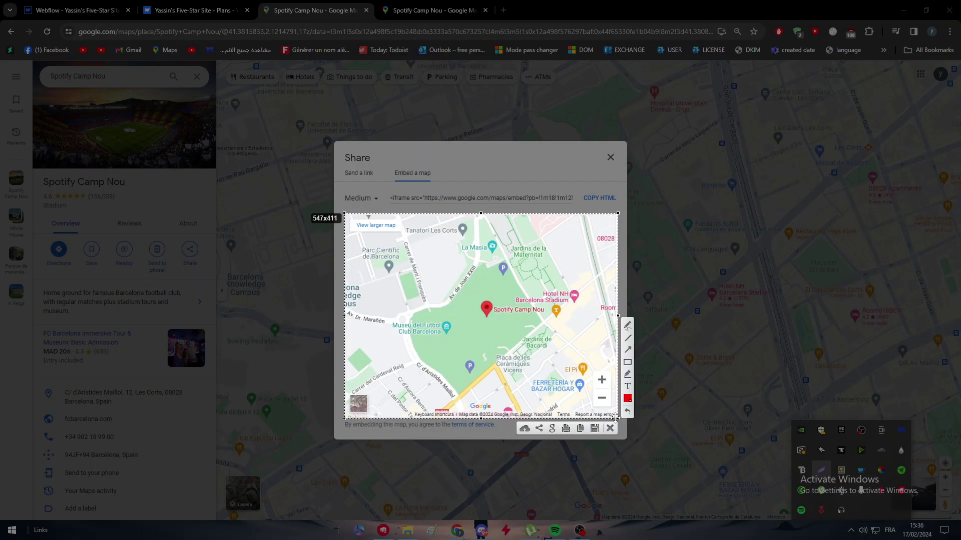
pyautogui.click(582, 431)
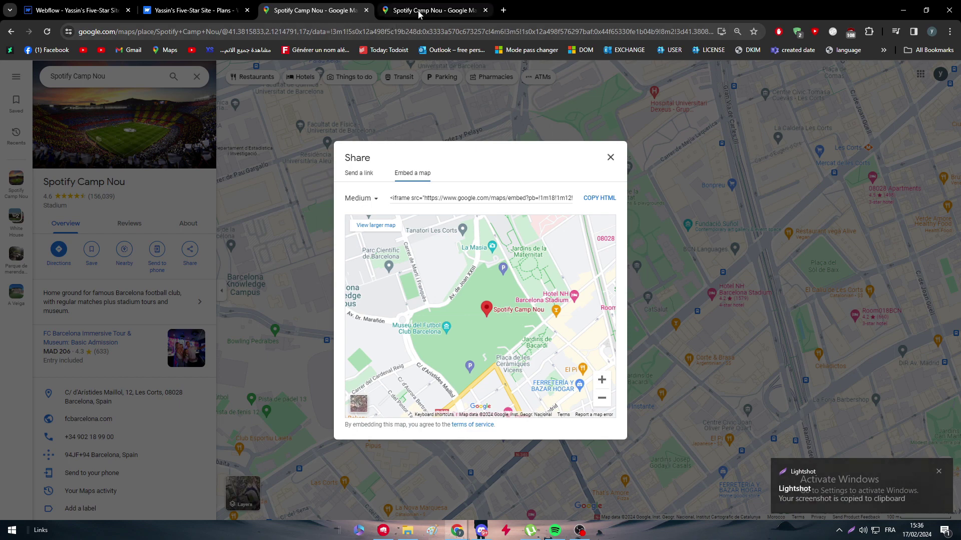